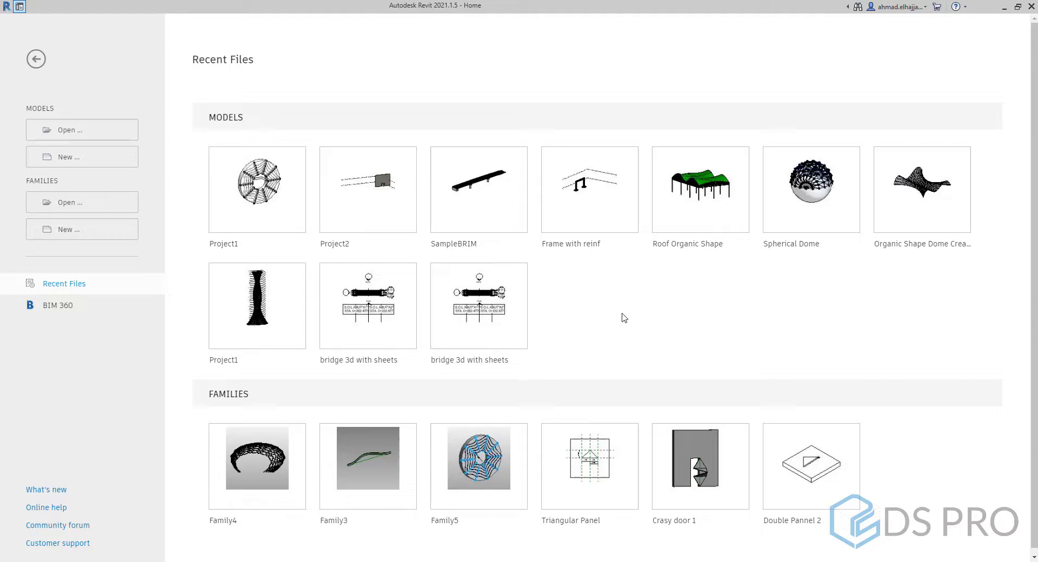
Create a new project from the DefaultMetric template.
left_click(73, 162)
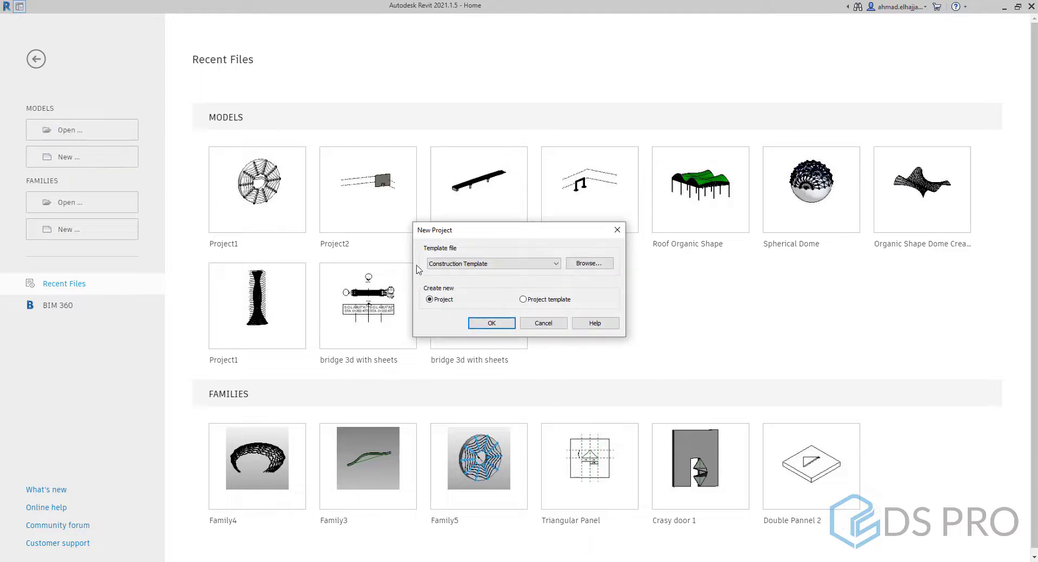
left_click(527, 265)
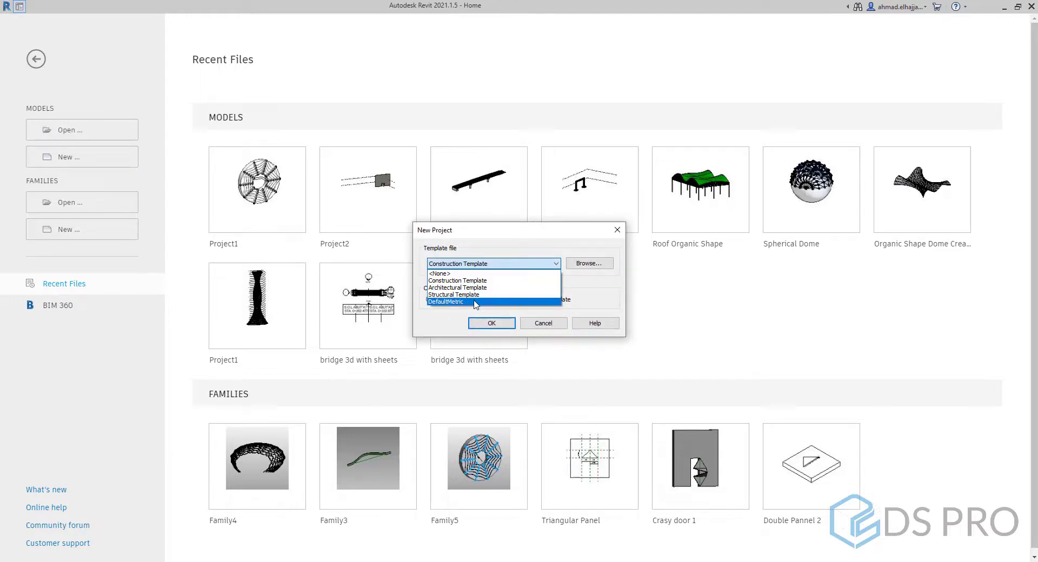
left_click(479, 310)
left_click(490, 324)
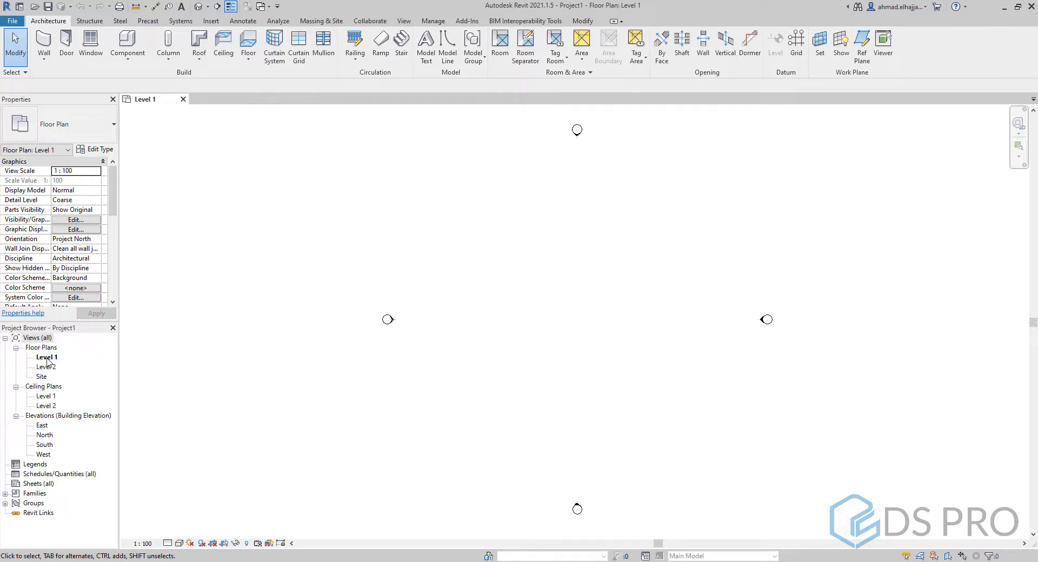
Draw horizontal grids 1, 2 and 3 spaced 15000 apart, then check the spacing on grid 2.
left_click(796, 43)
left_click(443, 422)
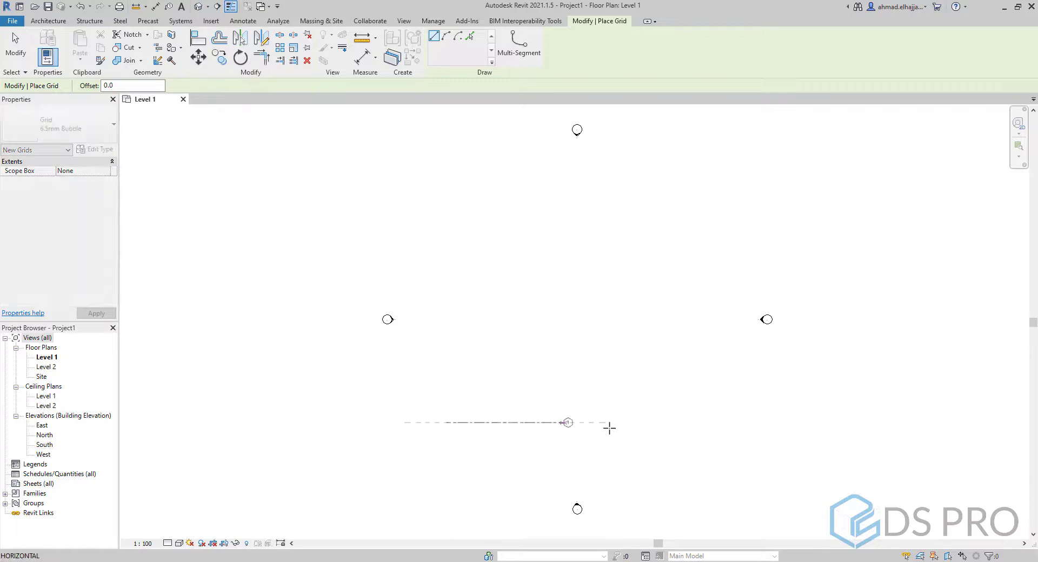
left_click(701, 424)
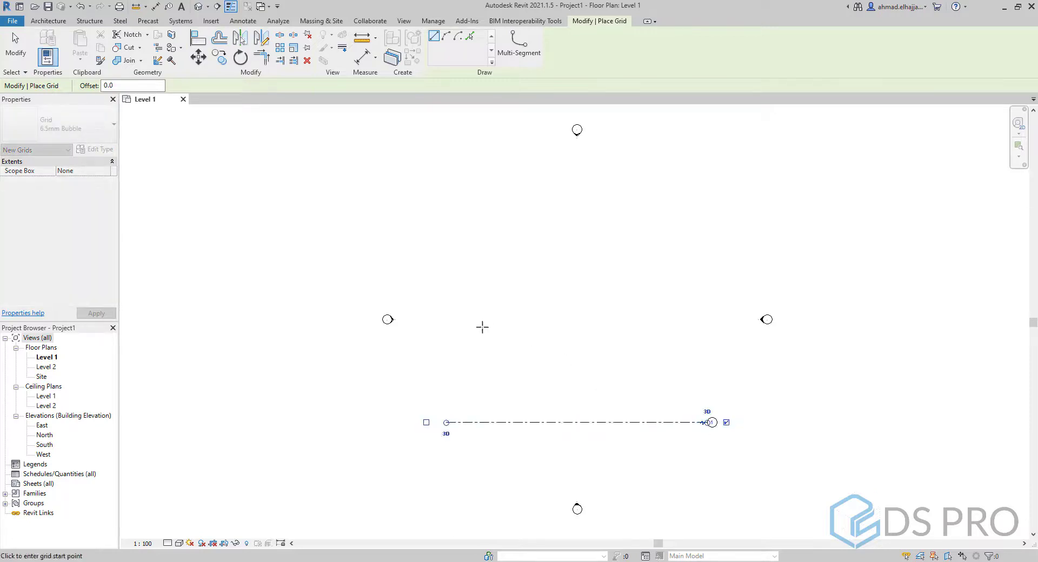
left_click(447, 310)
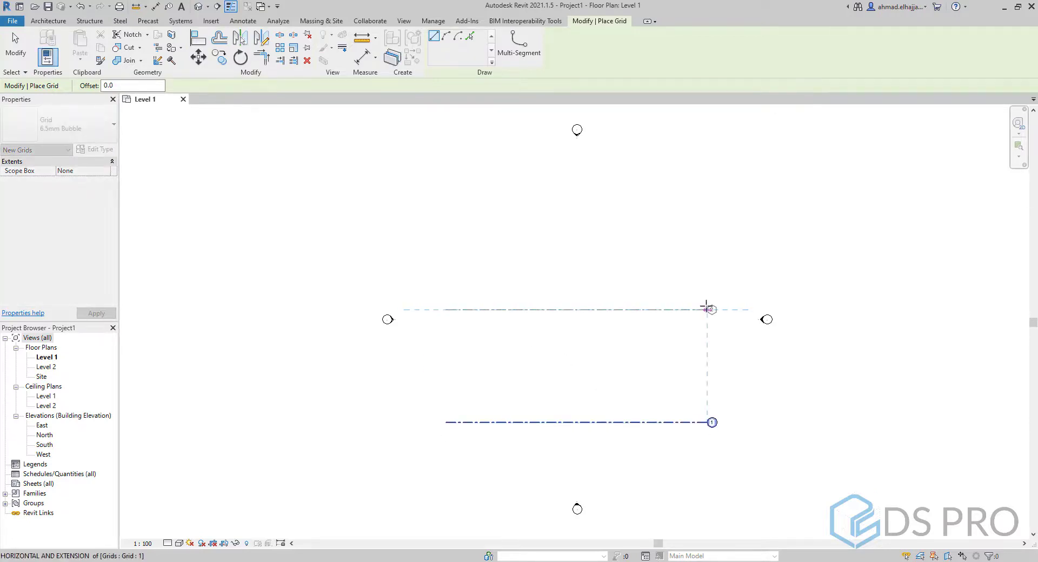
left_click(708, 309)
left_click(446, 197)
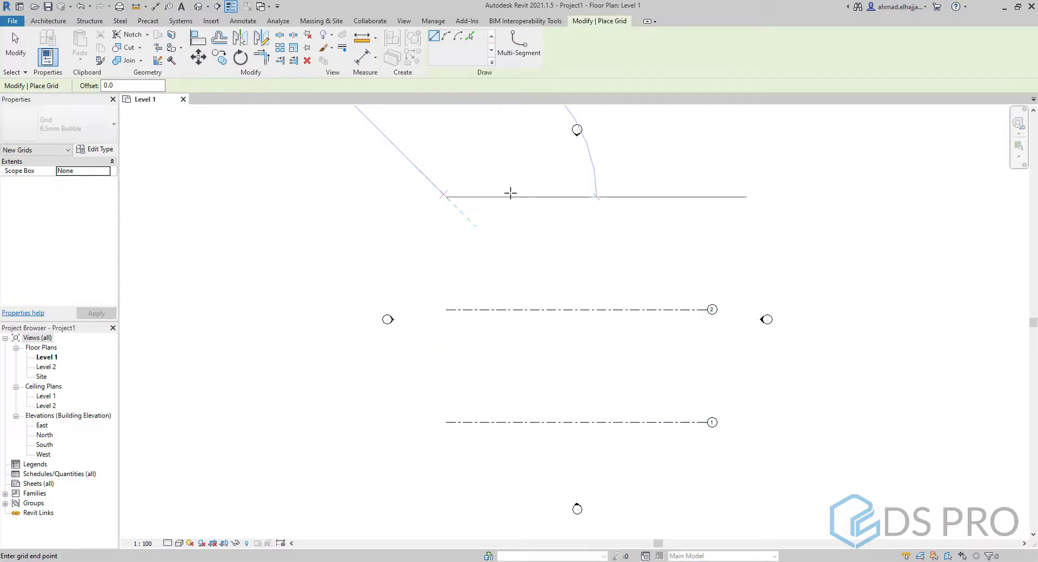
left_click(710, 197)
key("Escape")
key("Escape")
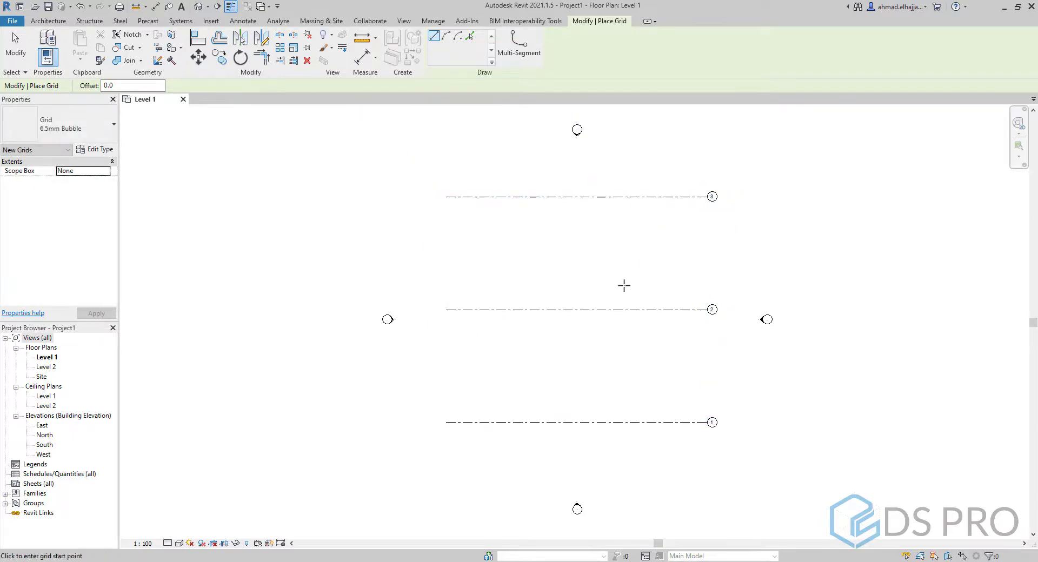
left_click(608, 309)
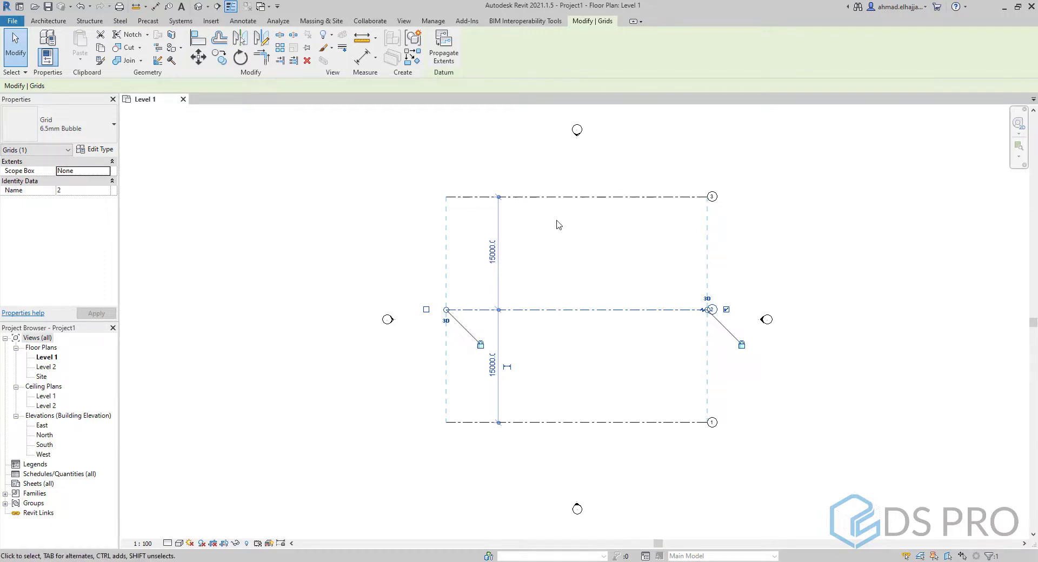
key("Escape")
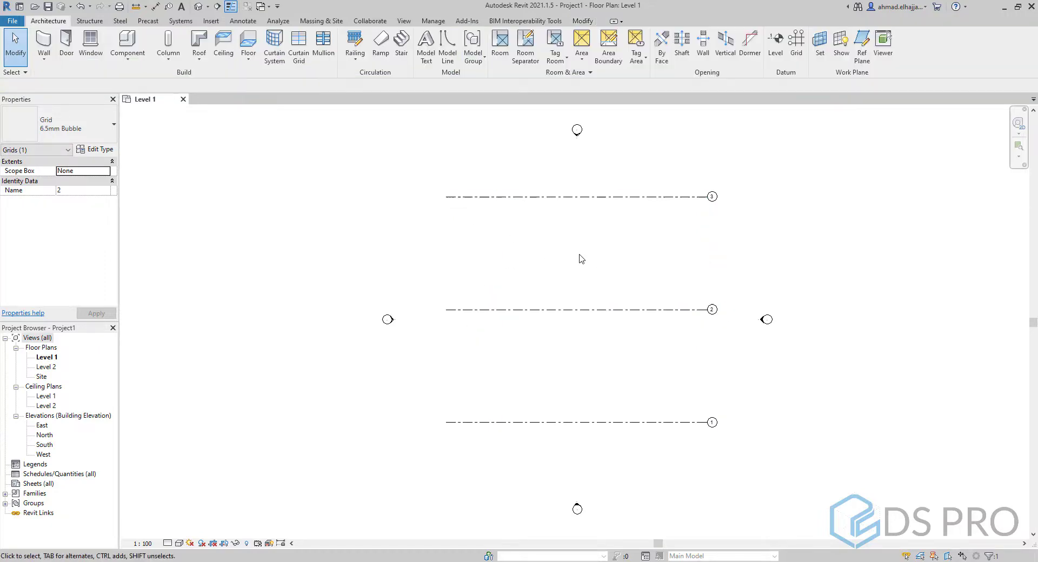
Open the South elevation and start an in-place mass, keeping the default name Mass 1.
double_click(576, 501)
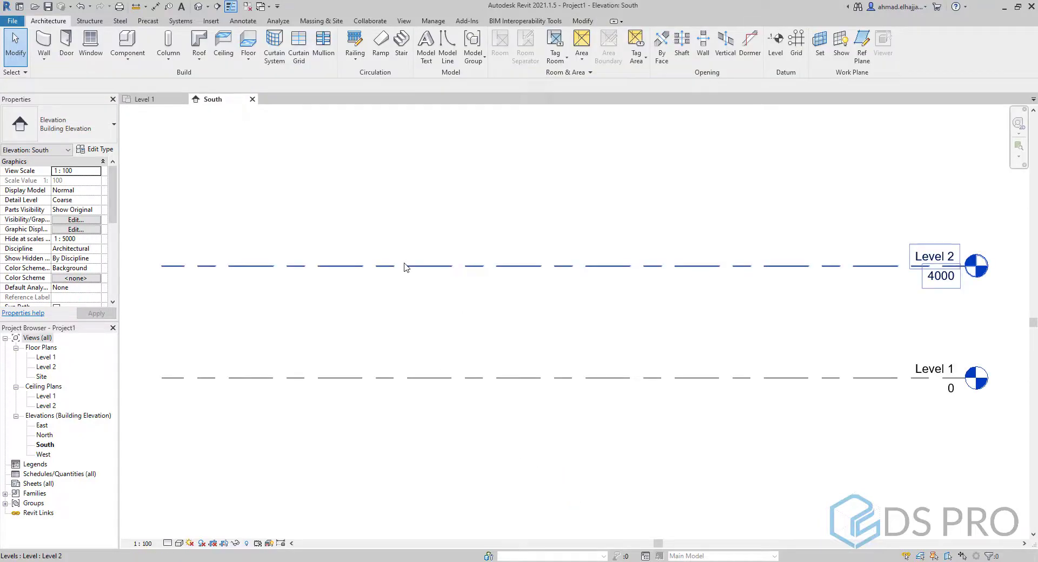
middle_click_drag(406, 267, 414, 307)
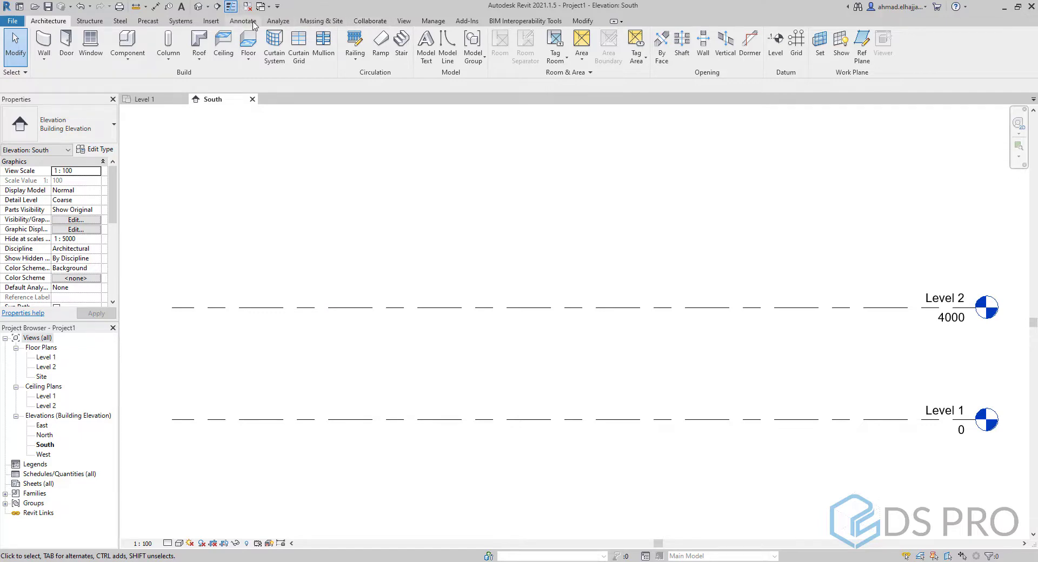
left_click(320, 21)
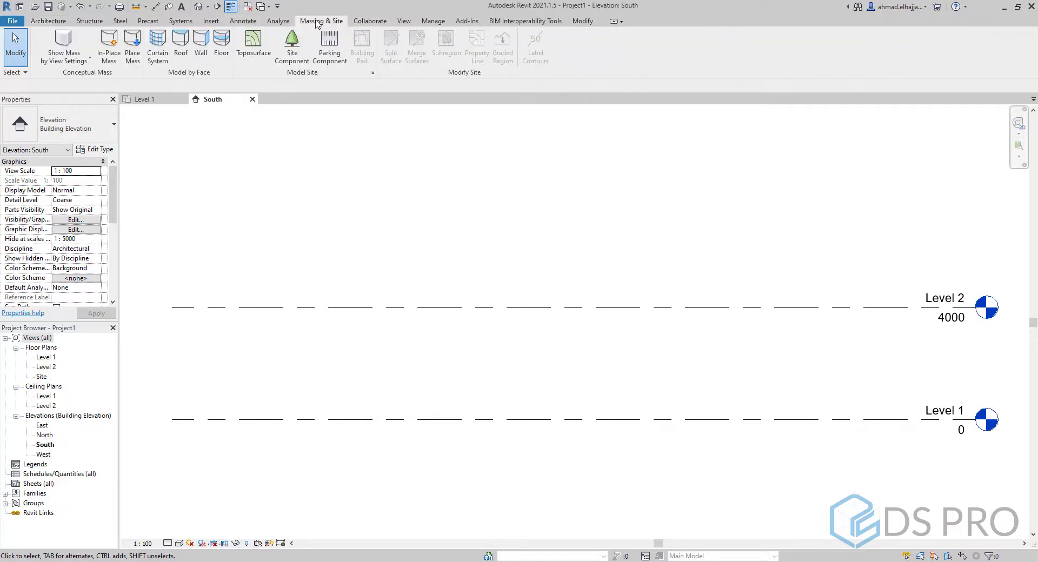
left_click(107, 48)
left_click(581, 324)
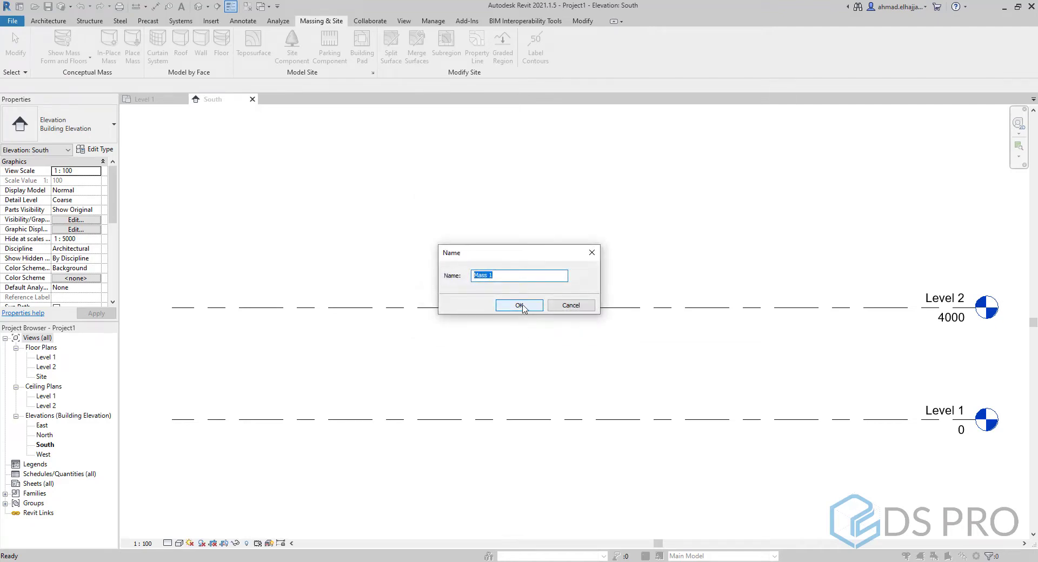
left_click(520, 306)
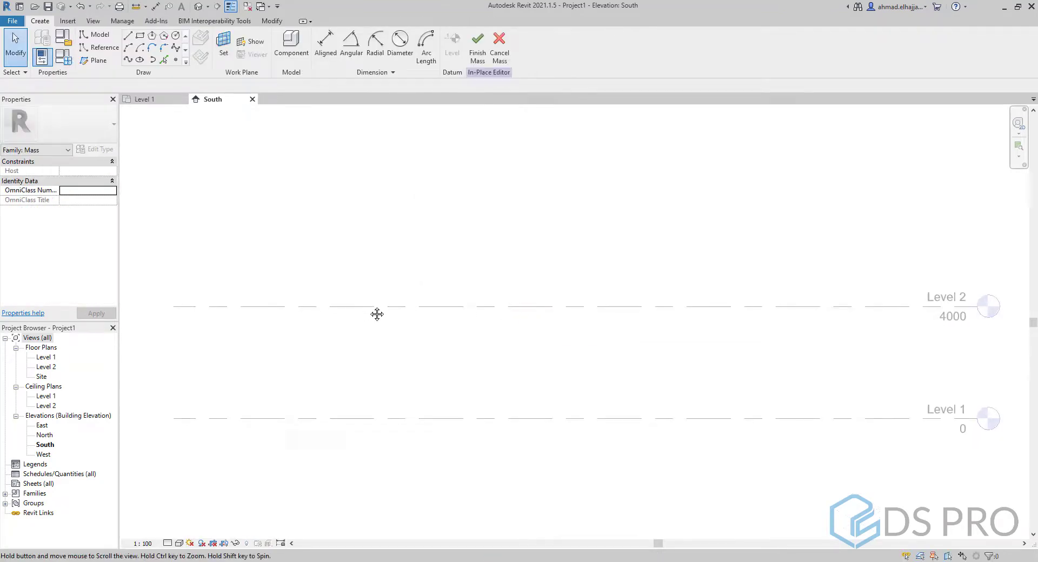
scroll(427, 326, "down", 2)
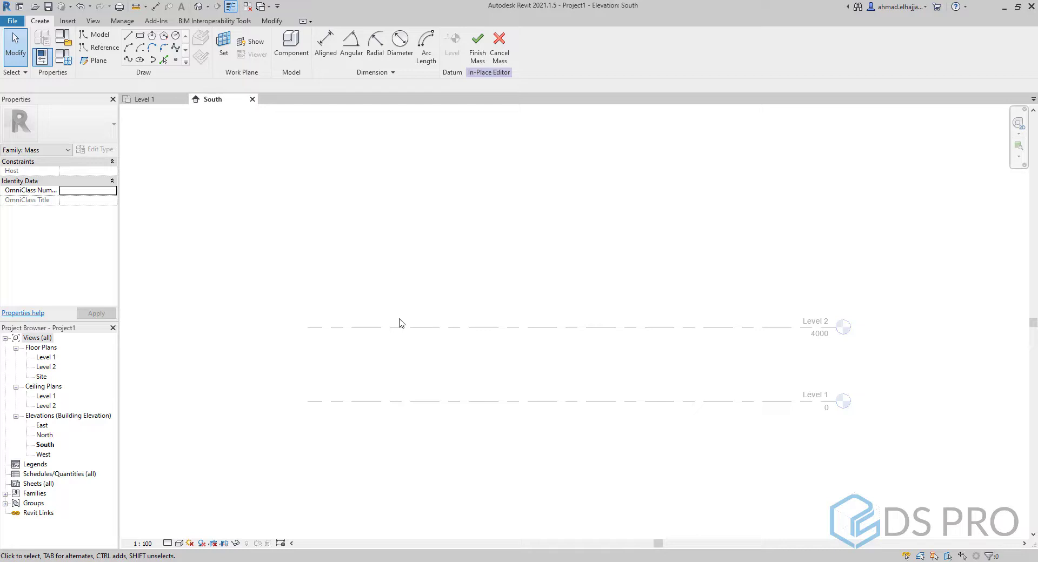
Set the work plane to Grid : 1 by name.
left_click(223, 43)
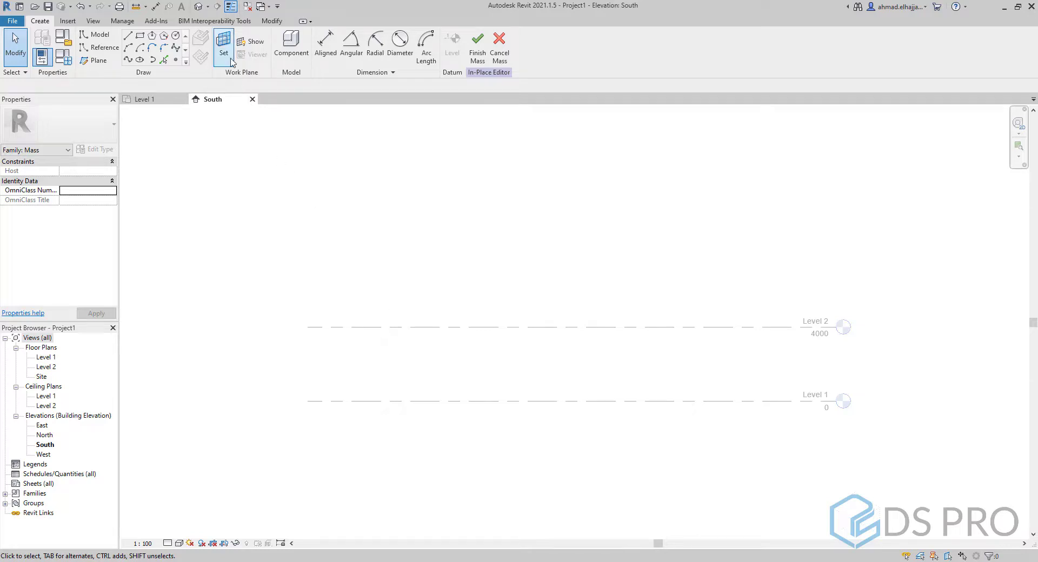
left_click(555, 289)
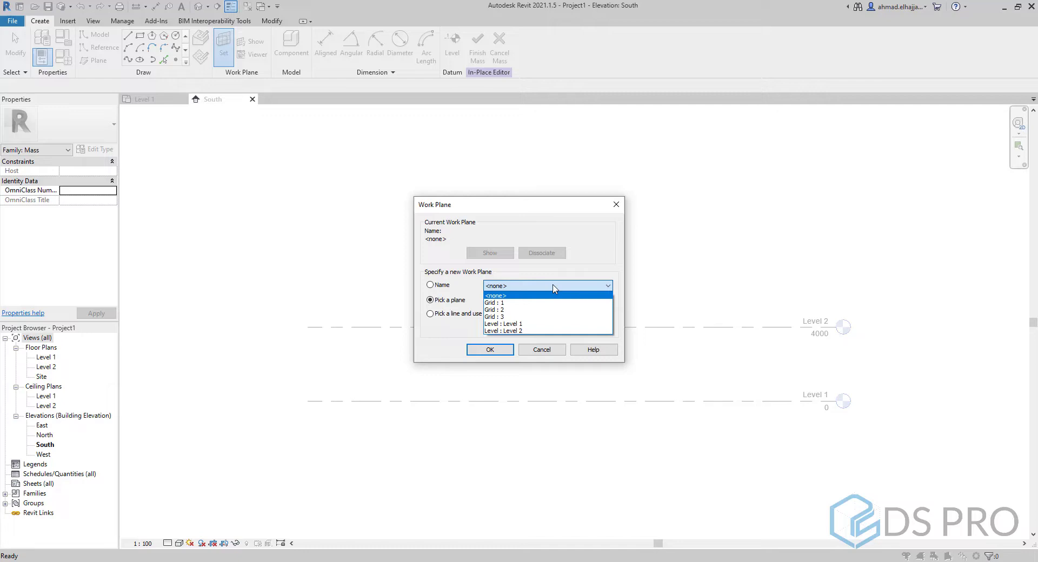
left_click(551, 302)
left_click(512, 351)
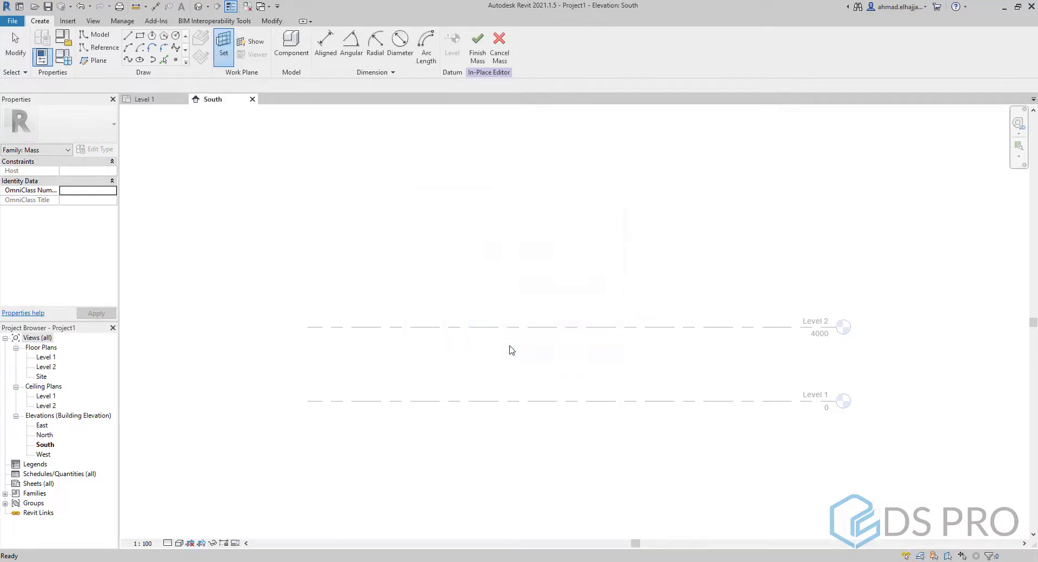
Sketch a two-crest spline above Level 2 through points running left to right.
left_click(128, 60)
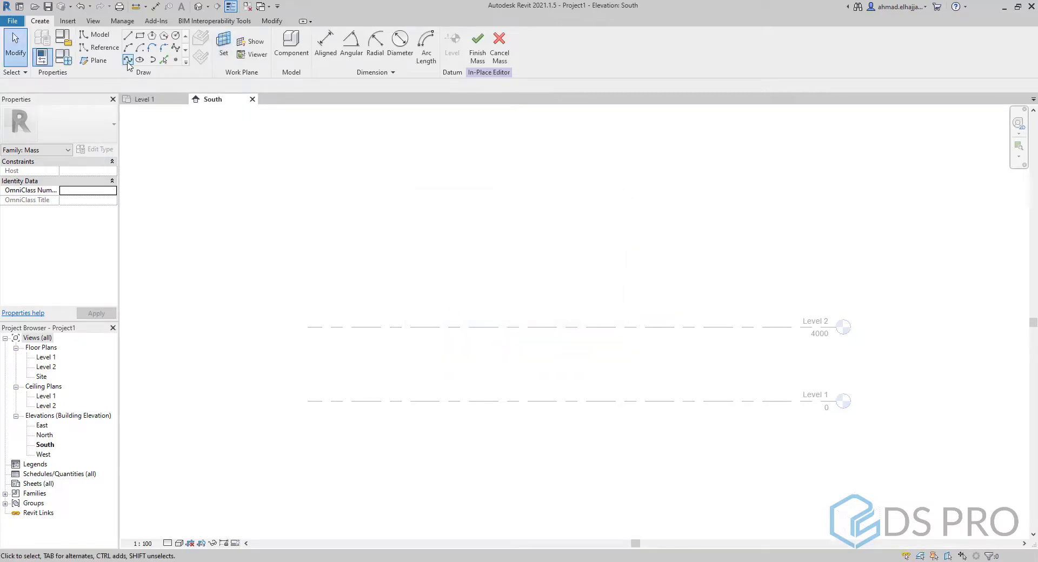
left_click(319, 313)
left_click(421, 204)
left_click(535, 287)
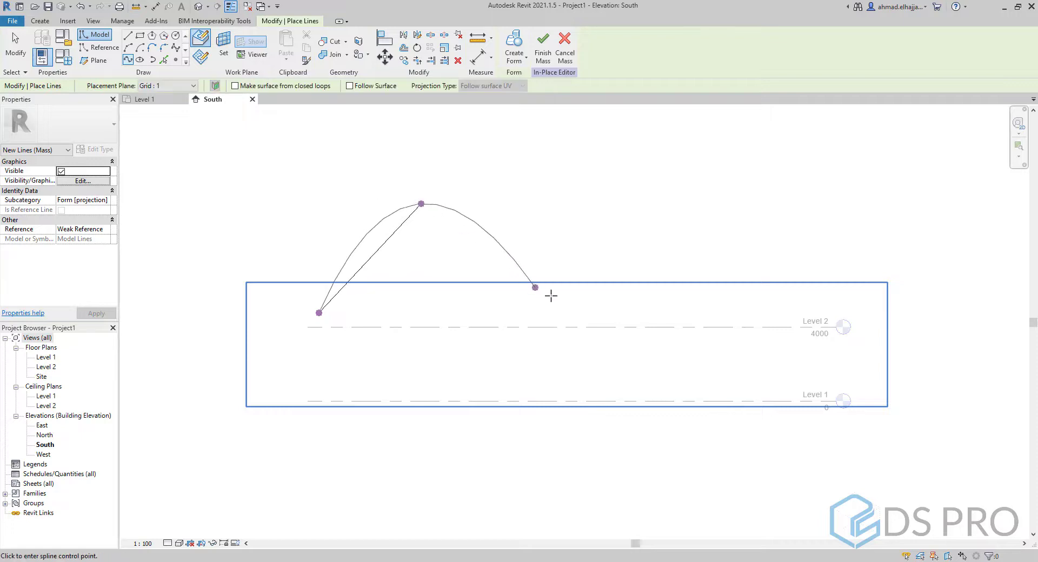
left_click(571, 304)
left_click(727, 201)
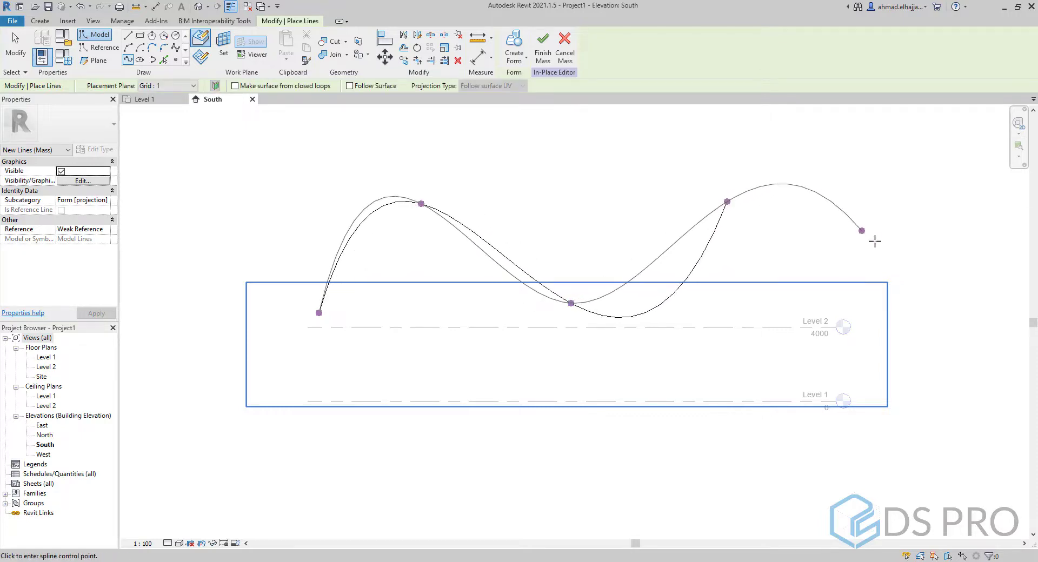
left_click(863, 297)
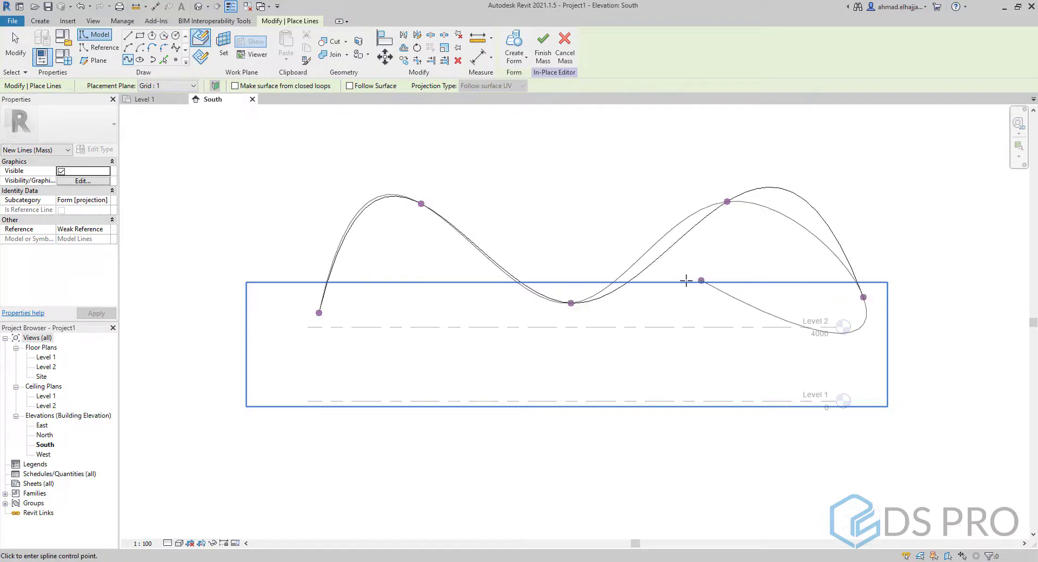
key("Escape")
key("Escape")
left_click(319, 313)
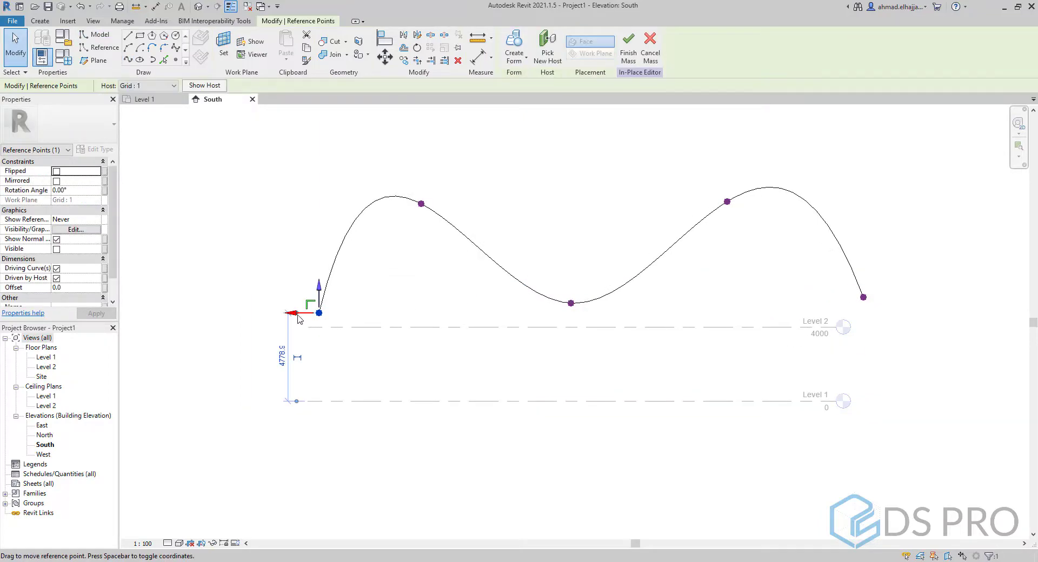
Drag the spline's points: start further left, first crest slightly lower, low point raised.
left_click_drag(298, 314, 262, 318)
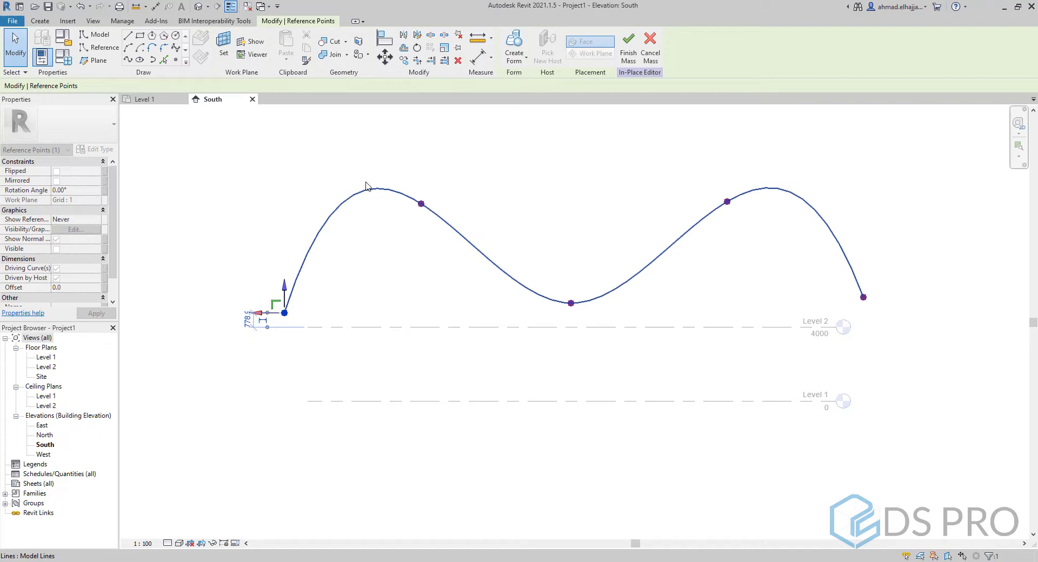
left_click_drag(383, 156, 476, 262)
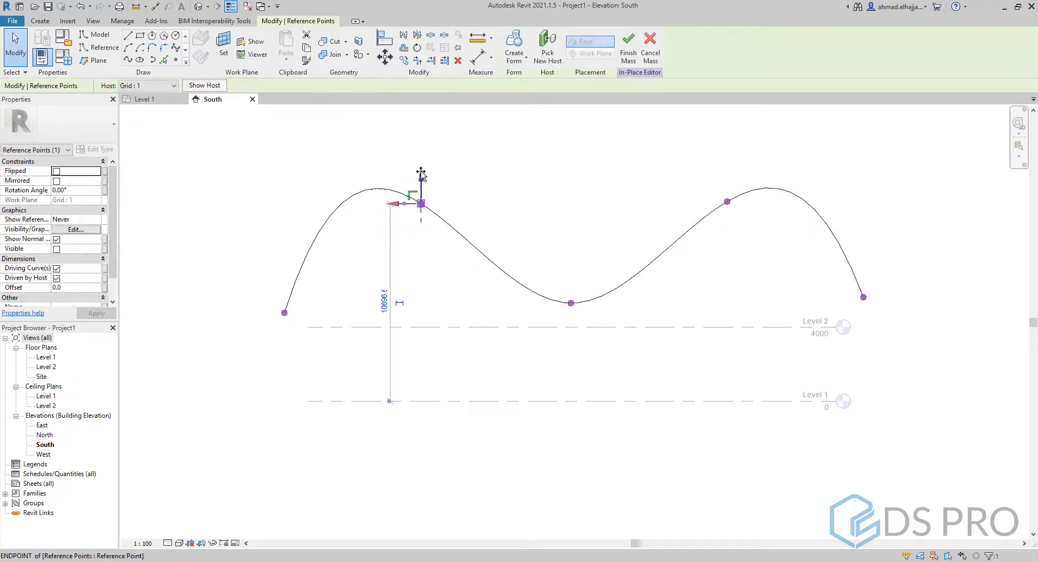
left_click_drag(419, 178, 409, 206)
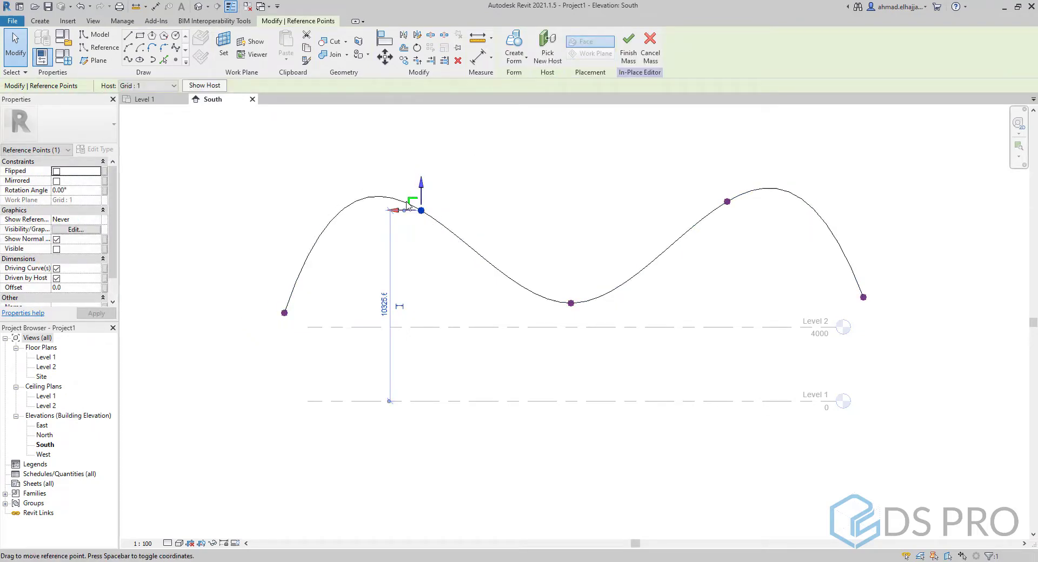
left_click_drag(544, 243, 591, 339)
left_click_drag(571, 274, 571, 263)
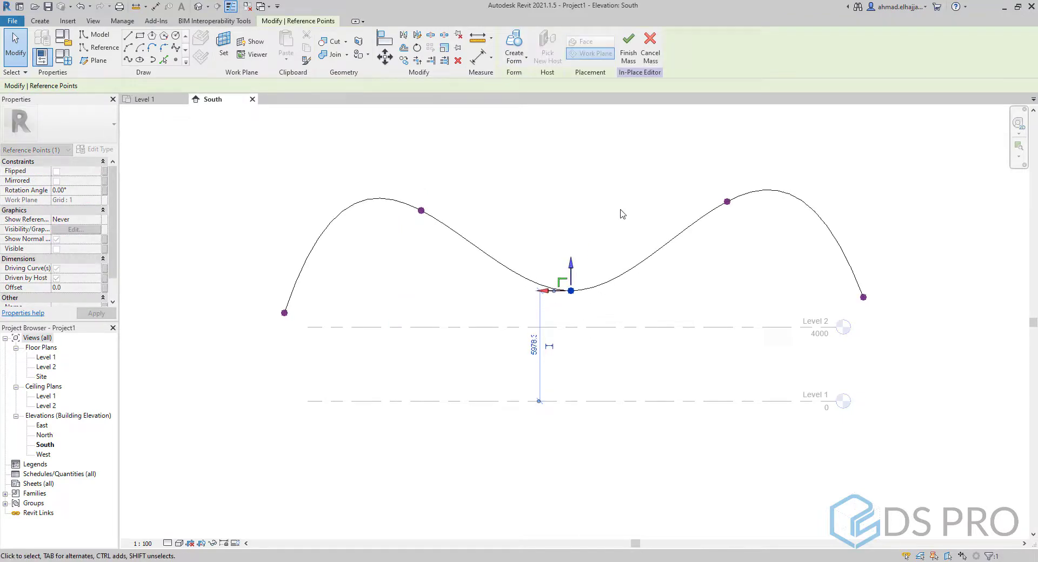
key("Escape")
left_click_drag(721, 161, 729, 191)
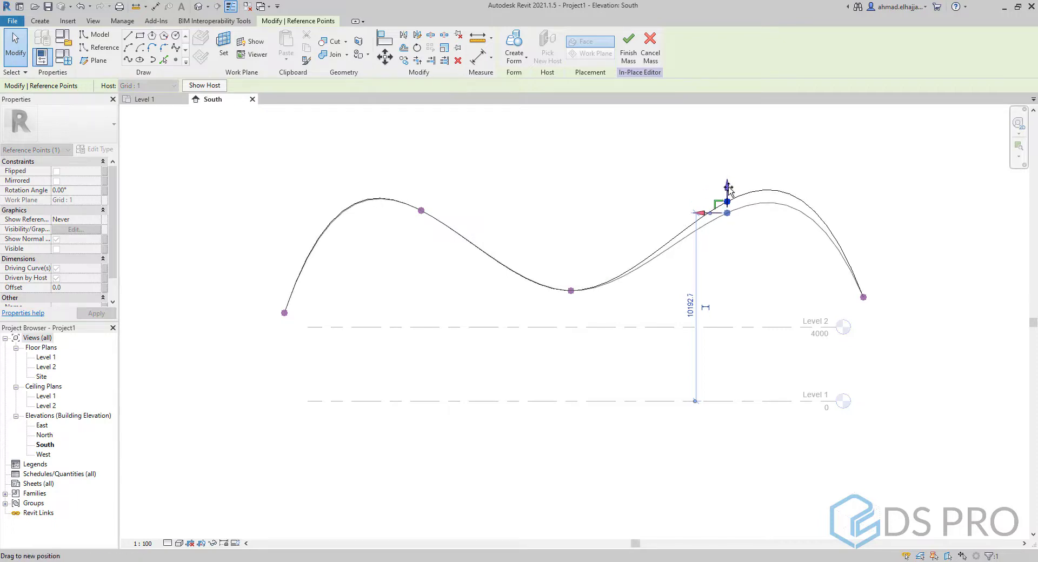
key("Escape")
key("Escape")
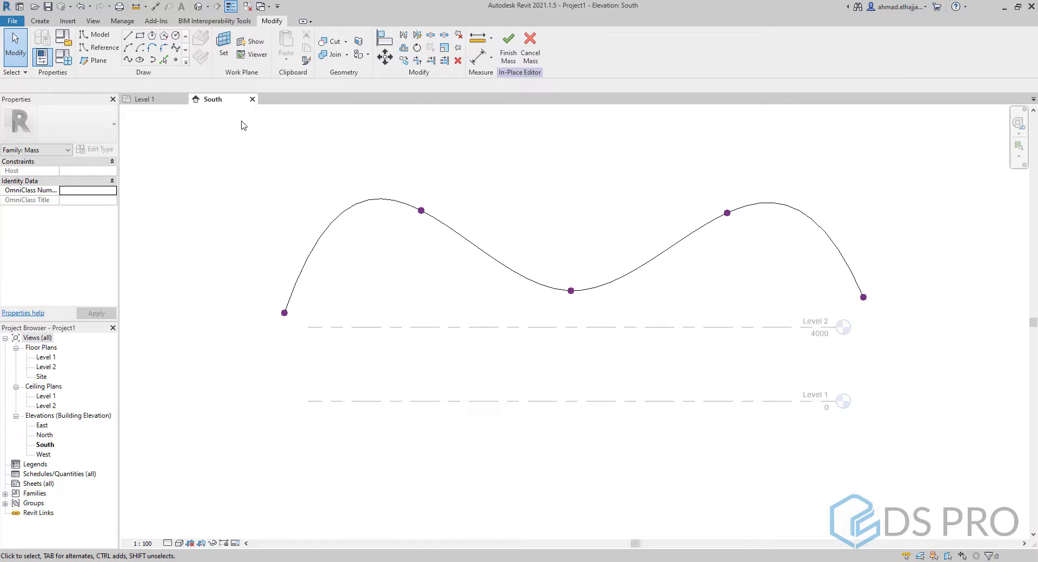
Set the work plane to Grid : 2 by name.
left_click(224, 46)
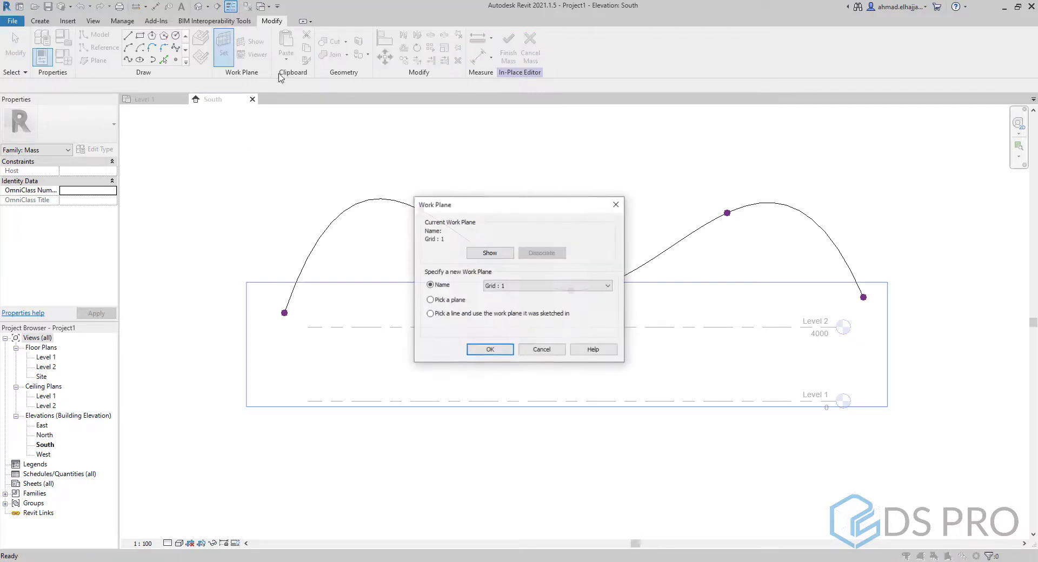
left_click(512, 287)
left_click(505, 300)
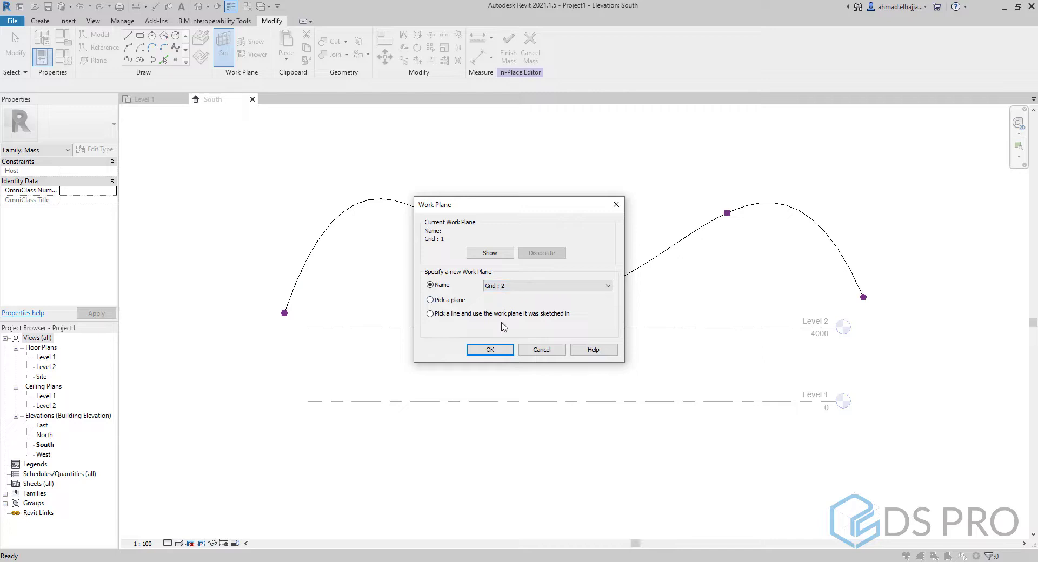
left_click(489, 350)
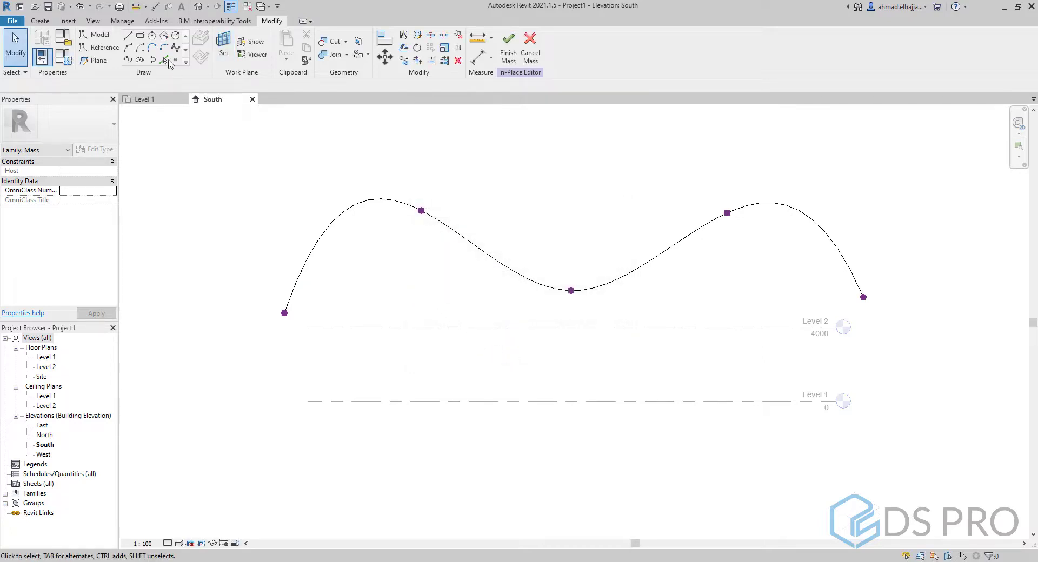
Sketch a smaller six-point wavy spline beneath the first curve.
left_click(129, 62)
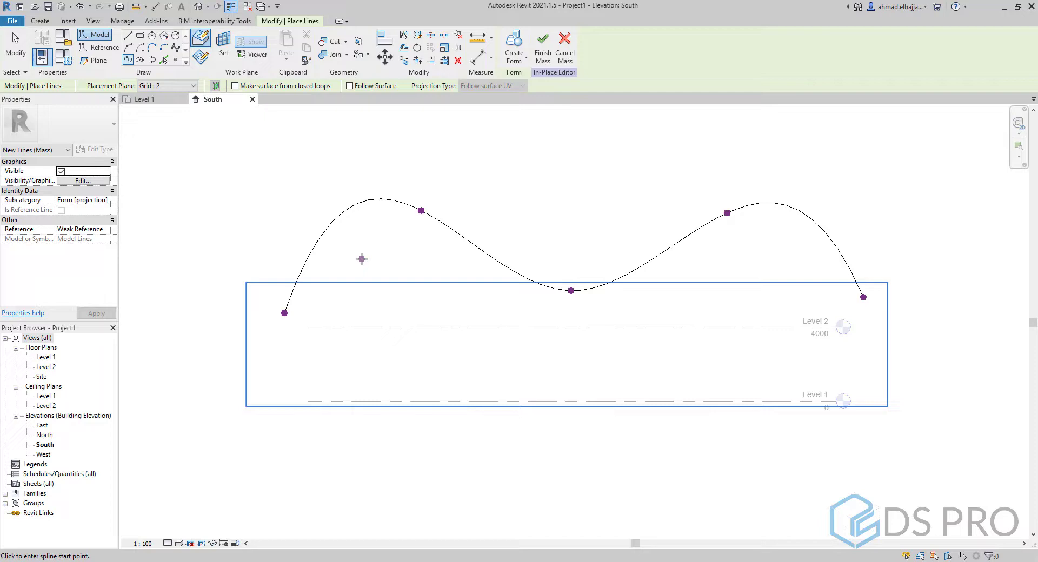
left_click(359, 294)
left_click(402, 238)
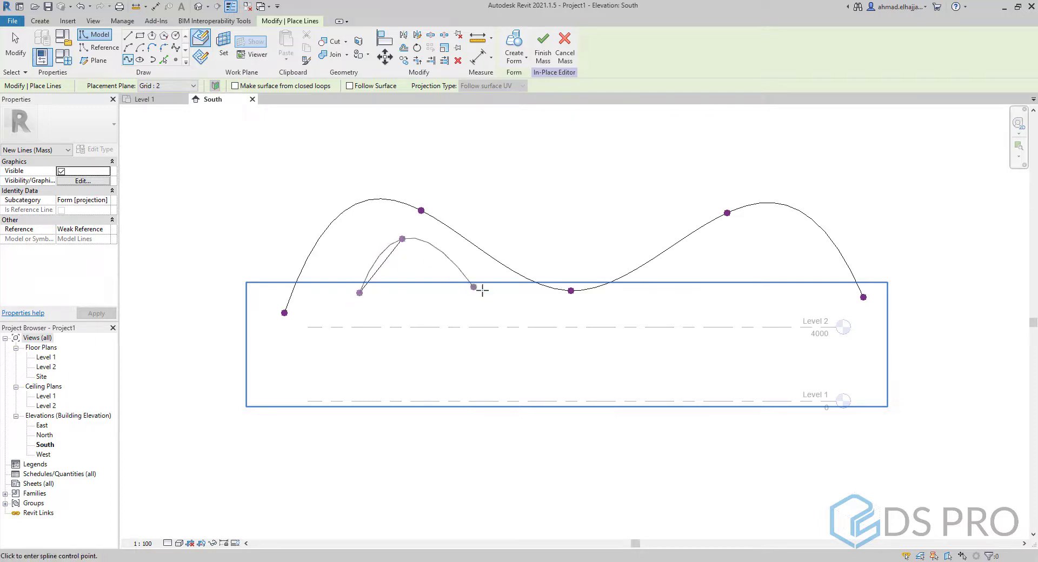
left_click(562, 306)
left_click(674, 265)
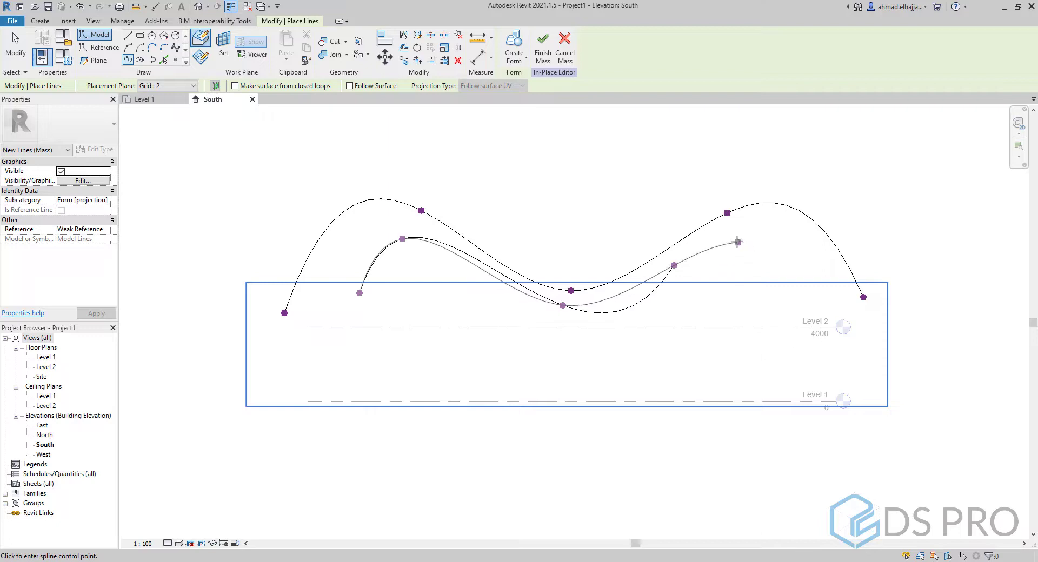
left_click(735, 238)
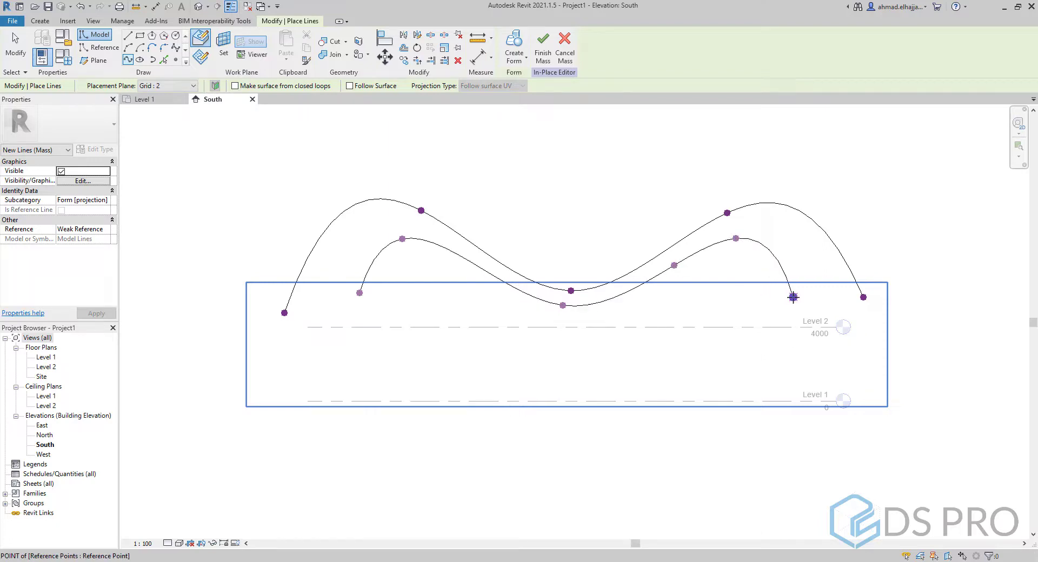
left_click(792, 297)
key("Escape")
key("Escape")
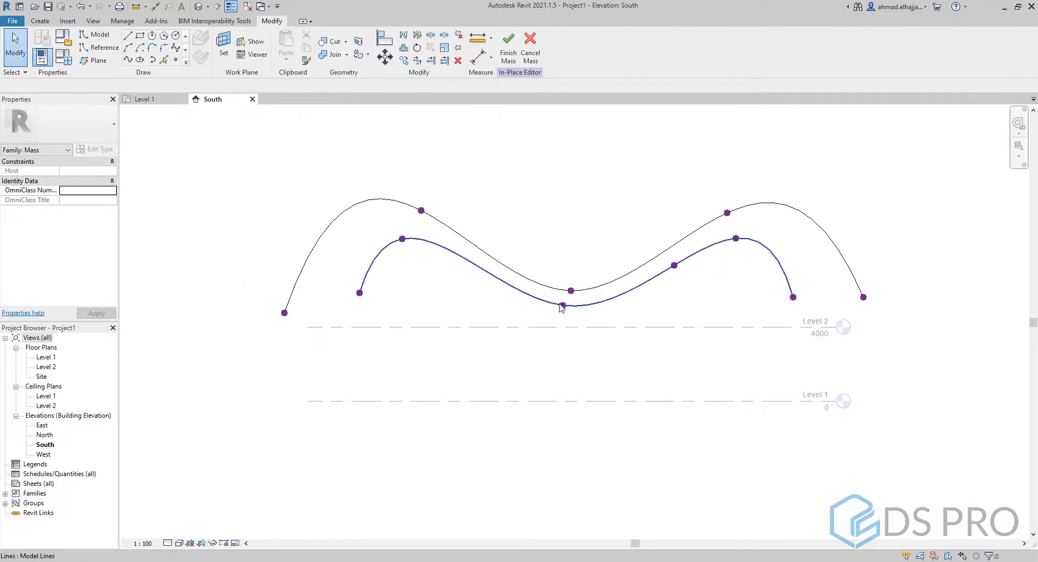
Reshape the inner spline at its low point and raise its left peak.
left_click_drag(548, 318, 563, 293)
left_click(551, 296)
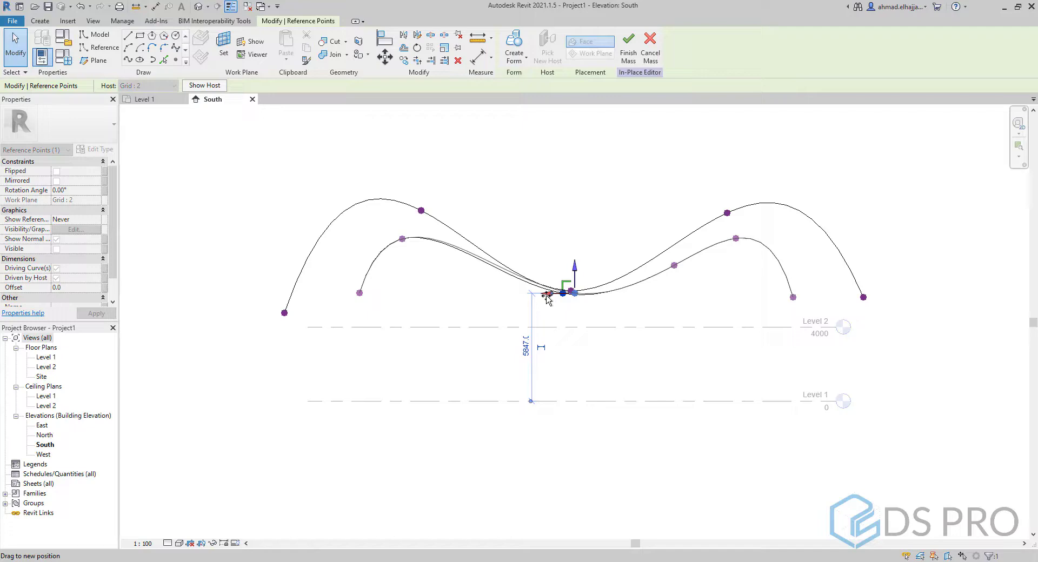
left_click_drag(373, 220, 415, 266)
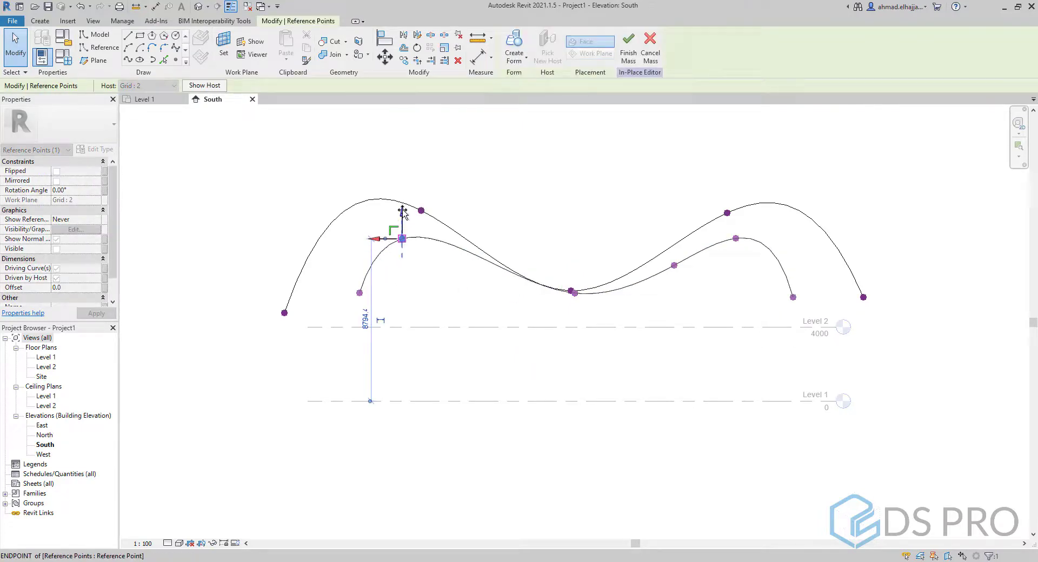
left_click_drag(402, 218, 402, 207)
left_click(737, 281)
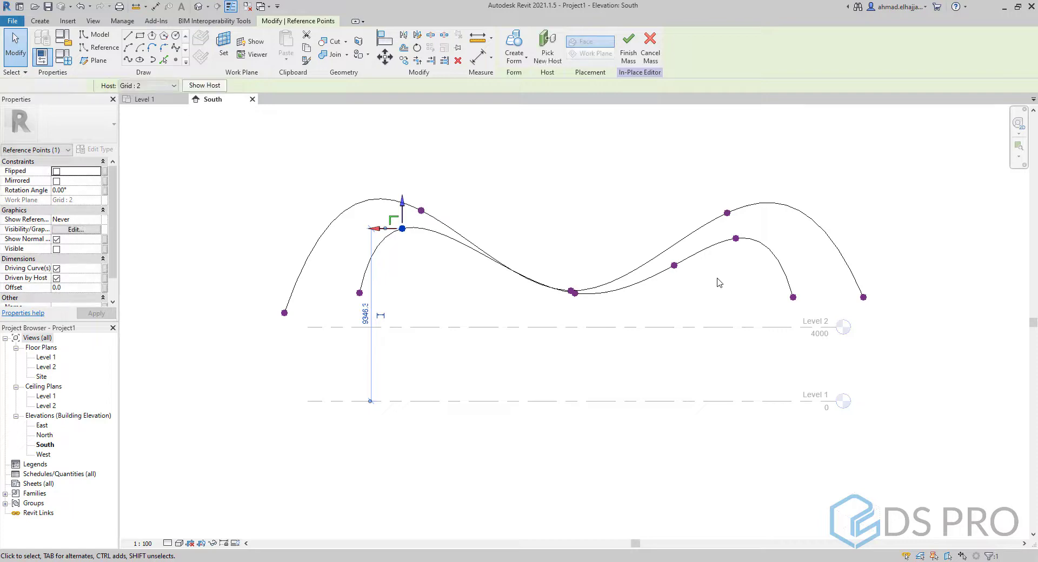
Move the curves' shared low point so the two splines no longer touch.
middle_click_drag(704, 281, 725, 303)
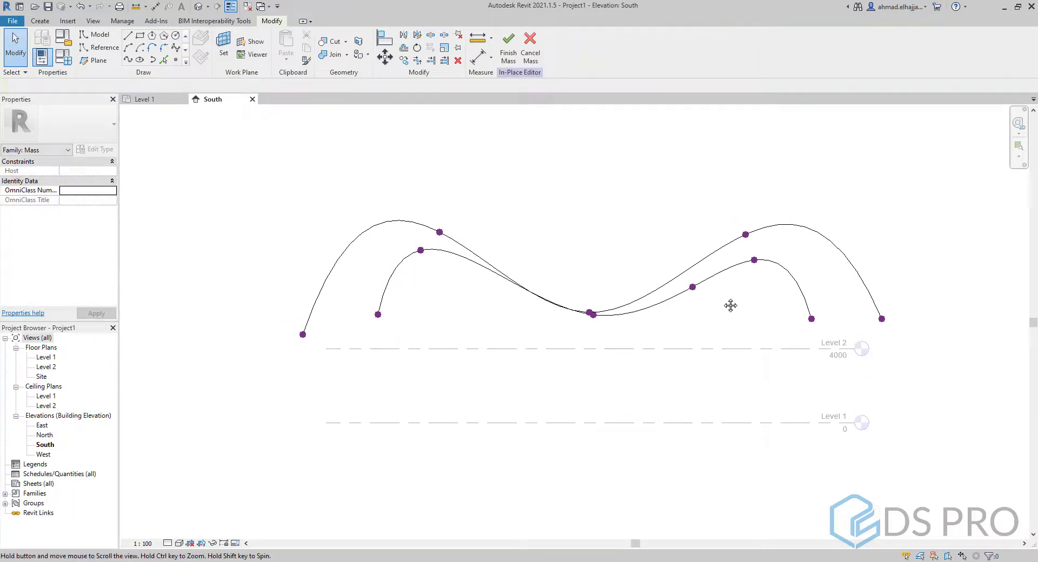
left_click(693, 287)
left_click(713, 309)
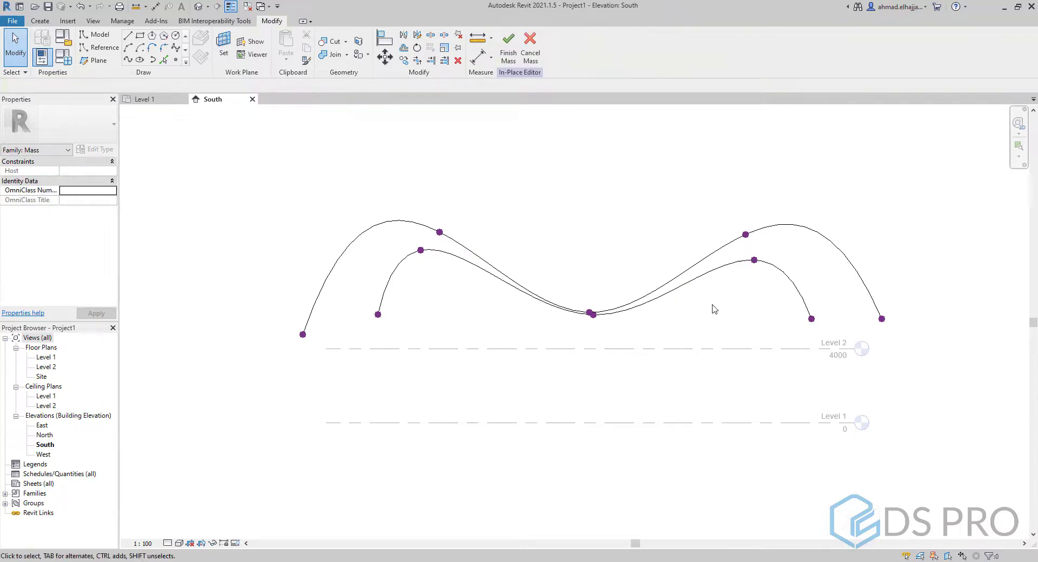
left_click(593, 316)
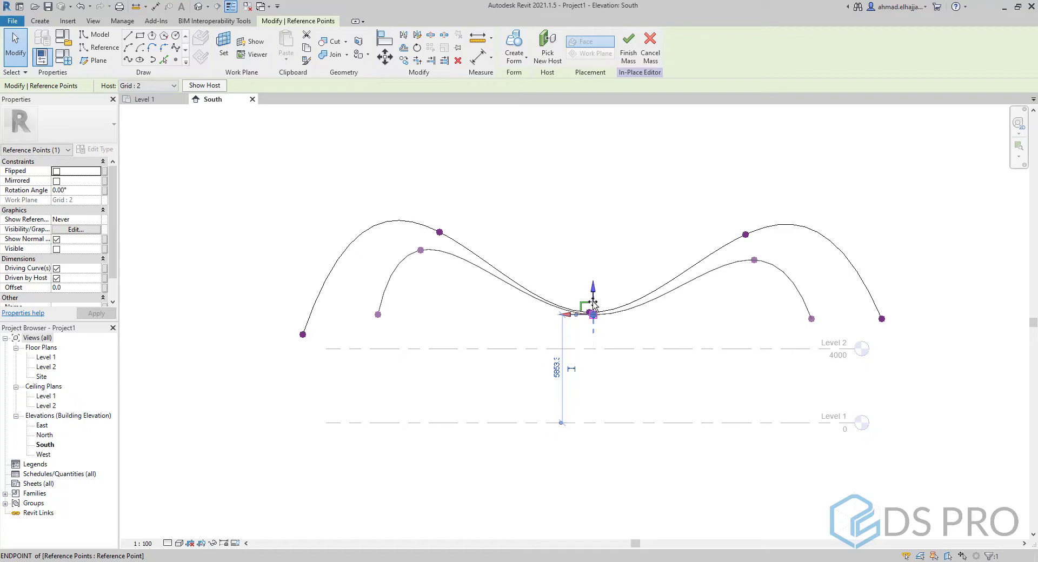
left_click_drag(594, 304, 594, 298)
Set the work plane to Grid : 3 by name.
left_click(607, 225)
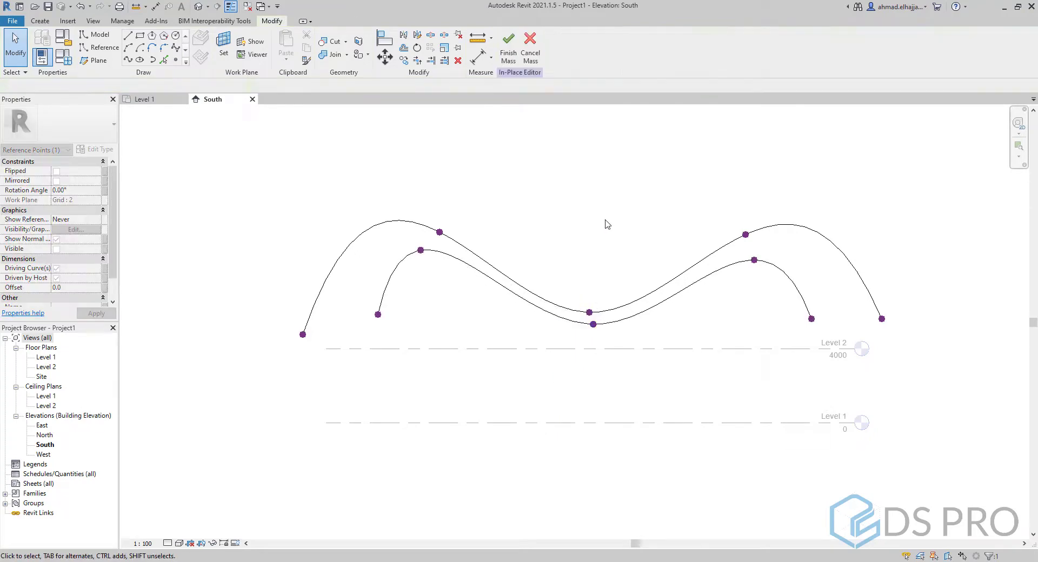
left_click(223, 46)
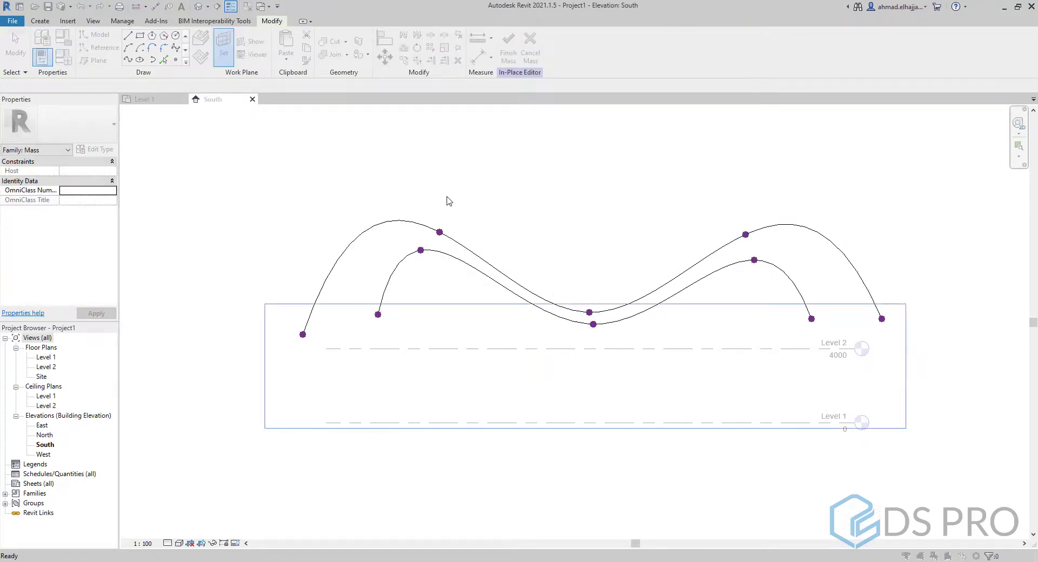
left_click(551, 286)
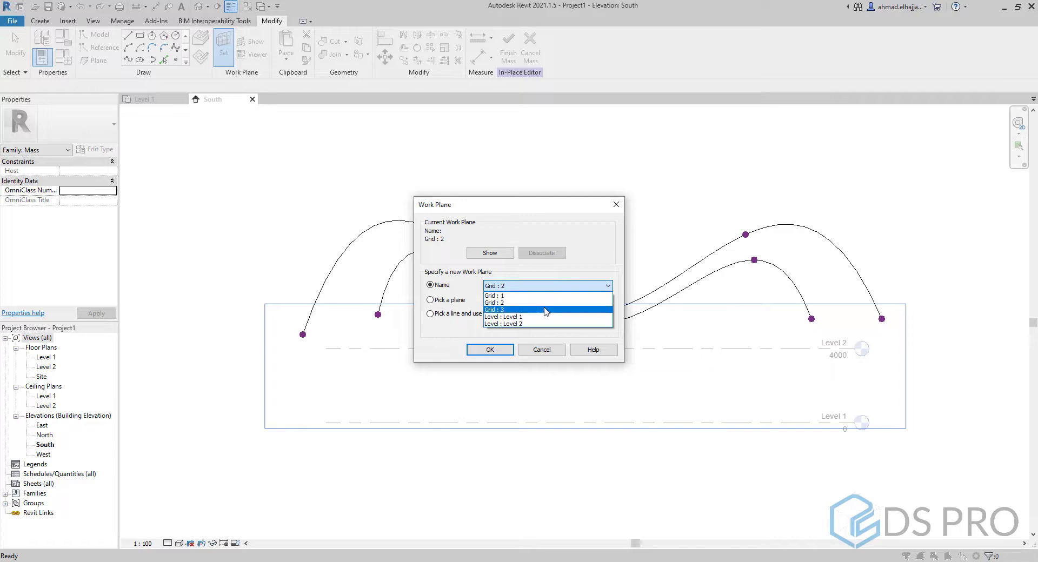
left_click(544, 313)
left_click(490, 351)
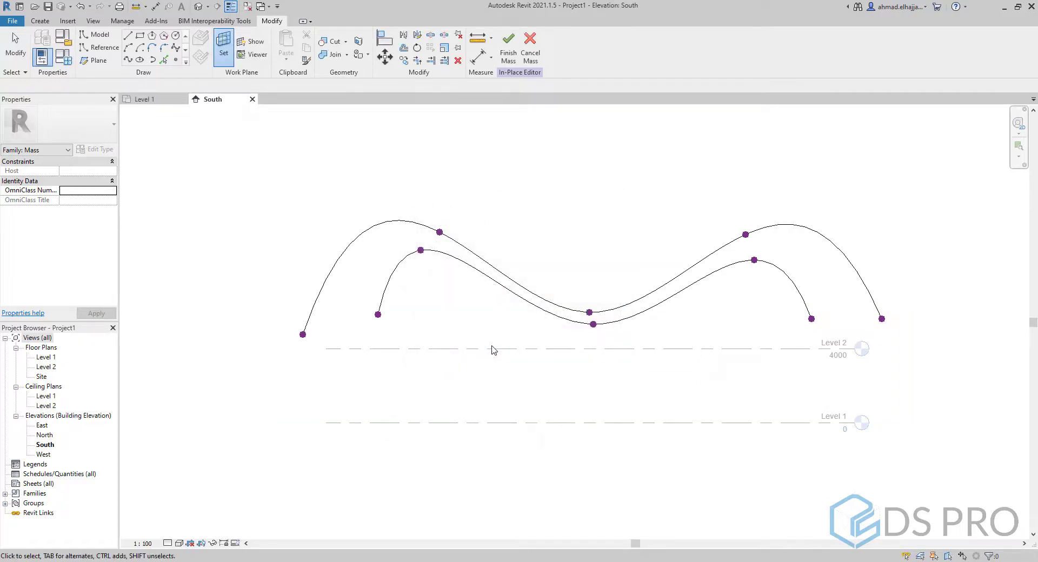
Sketch a third wavy spline with left peak, low point and right peak between the others.
left_click(132, 61)
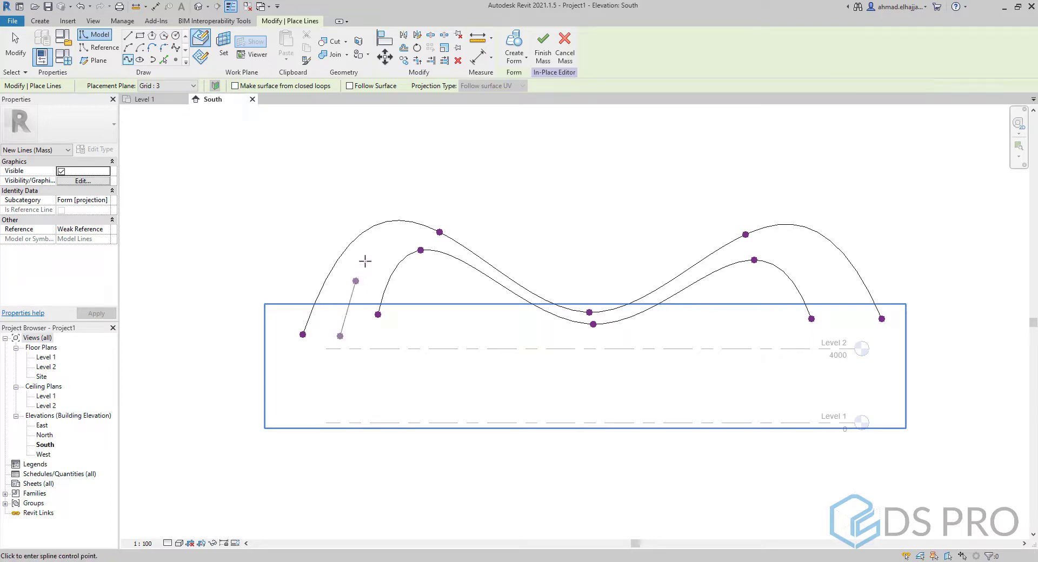
left_click(395, 231)
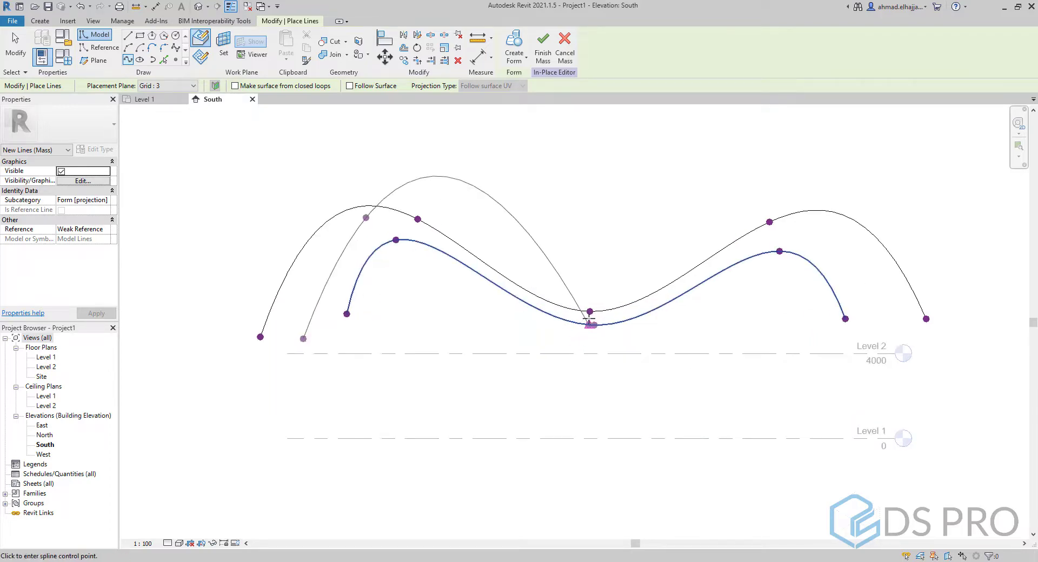
scroll(584, 319, "up", 2)
left_click(580, 319)
scroll(580, 319, "up", 1)
scroll(595, 305, "down", 4)
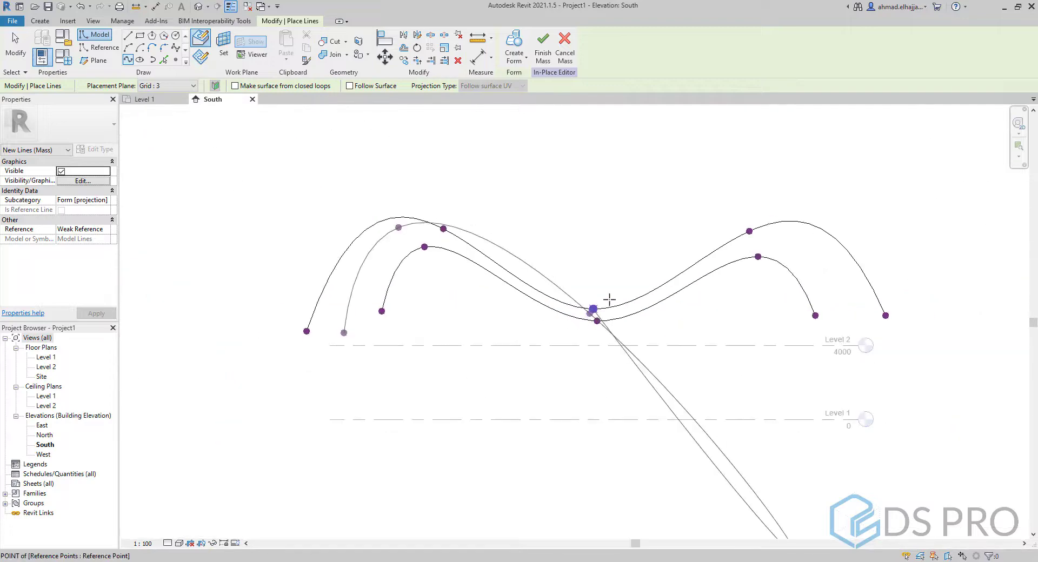
left_click(727, 256)
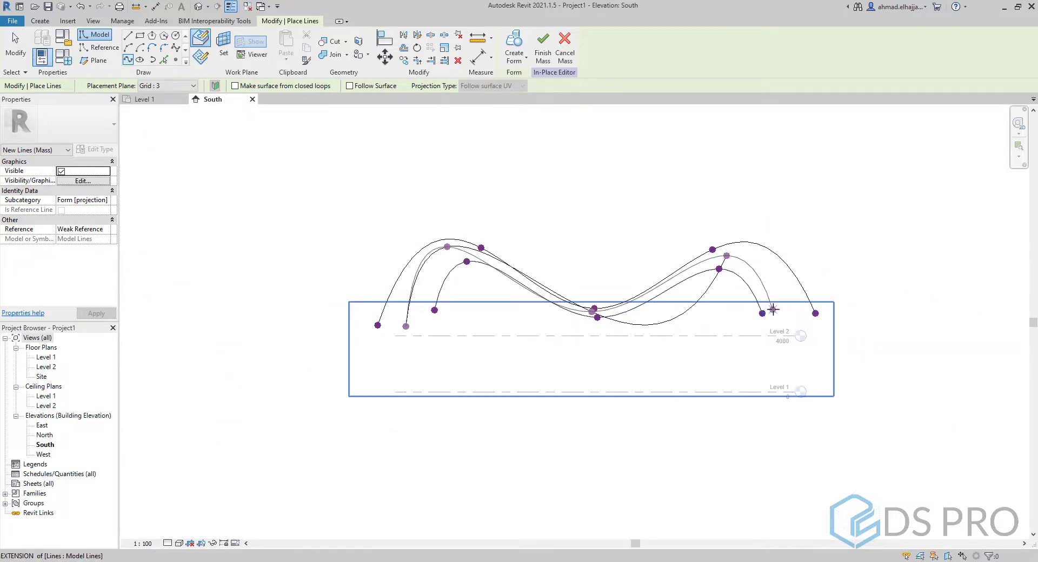
left_click(795, 321)
key("Escape")
key("Escape")
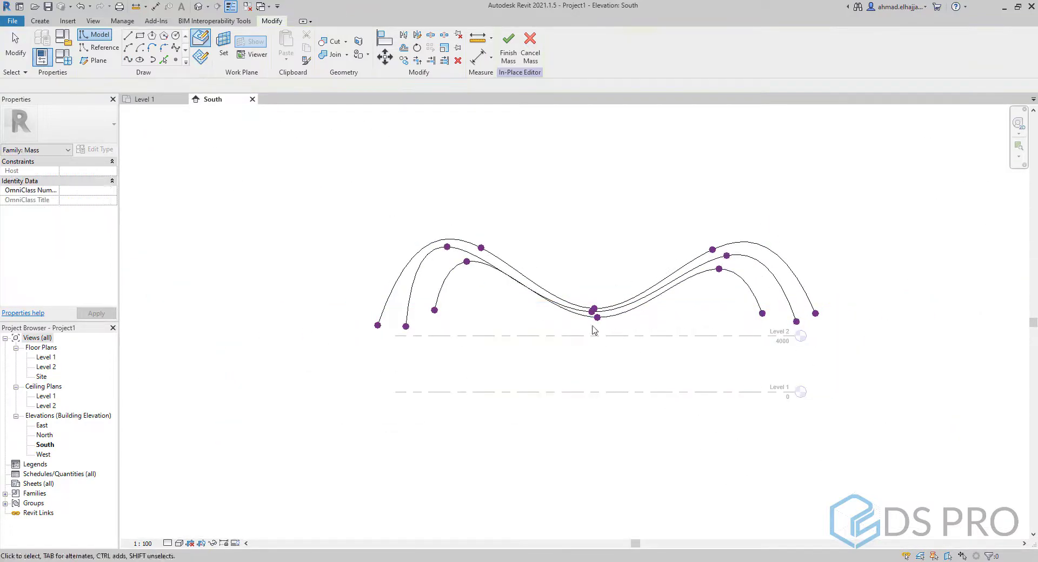
scroll(595, 311, "up", 2)
scroll(596, 309, "up", 2)
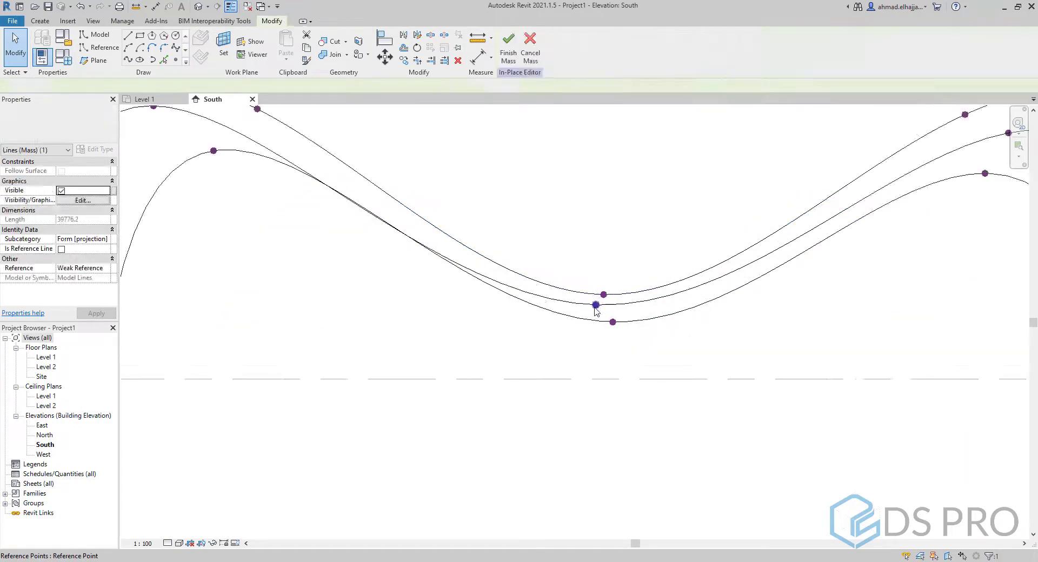
Adjust the middle curve's low point and shift a left peak point slightly right.
left_click(596, 306)
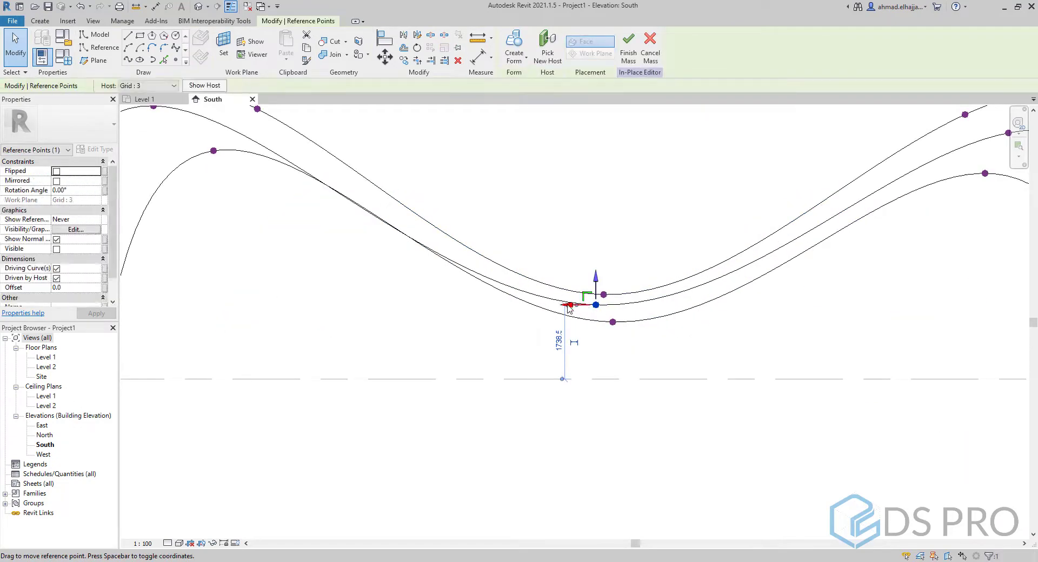
scroll(592, 302, "down", 3)
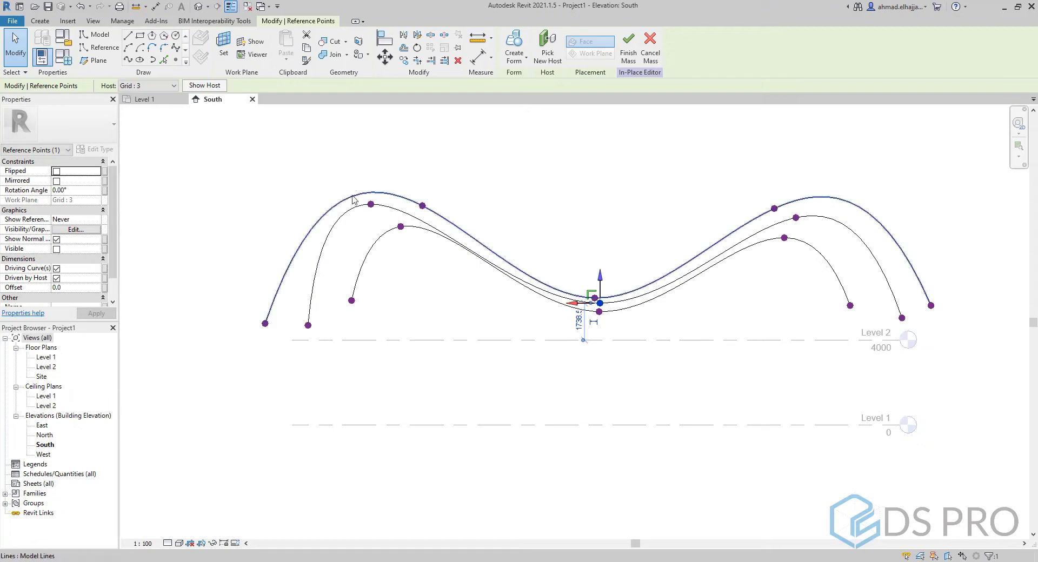
left_click_drag(347, 140, 359, 204)
left_click(327, 174)
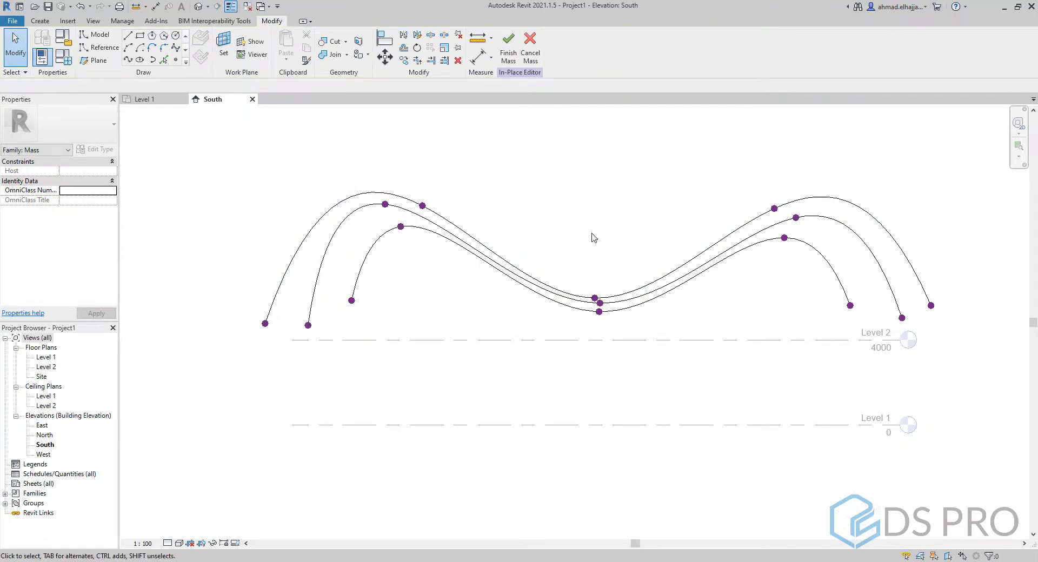
In the default 3D view, drag the middle spline's reference point and lower end point to reshape it.
left_click(199, 7)
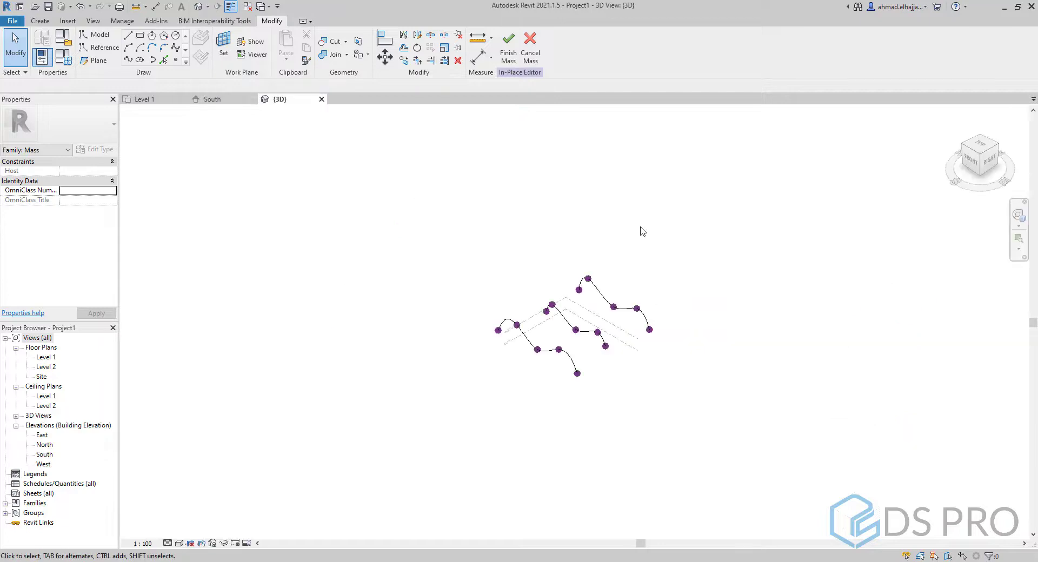
middle_click_drag(590, 292, 704, 294, "shift")
scroll(426, 285, "up", 5)
left_click_drag(427, 285, 467, 343)
left_click_drag(441, 314, 486, 292)
left_click_drag(406, 359, 454, 456)
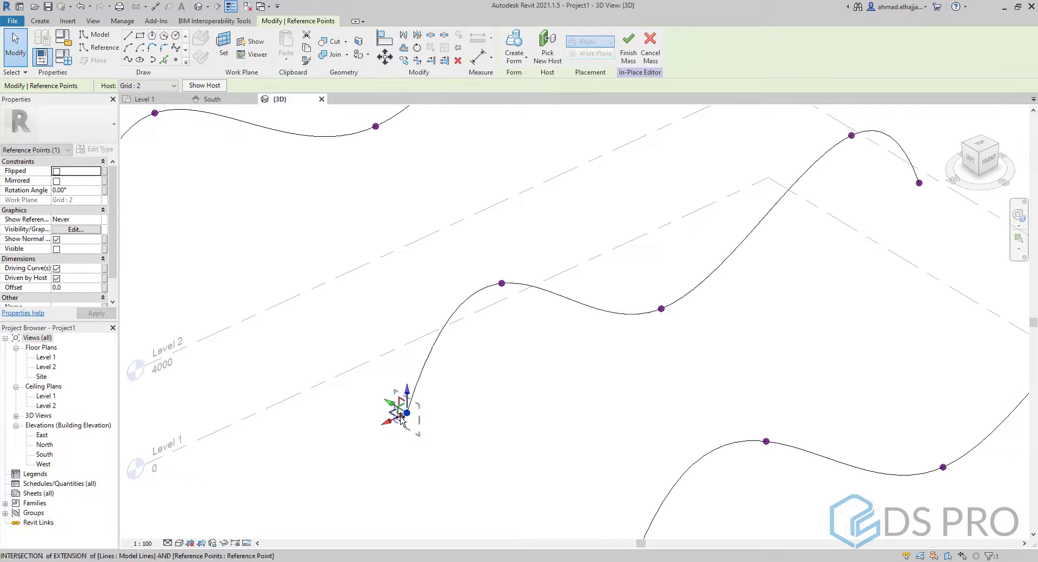
left_click_drag(389, 421, 432, 392)
Drag the middle spline's right crest, end and interior points to reshape its waves.
scroll(430, 372, "down", 2)
middle_click_drag(817, 304, 766, 331, "shift")
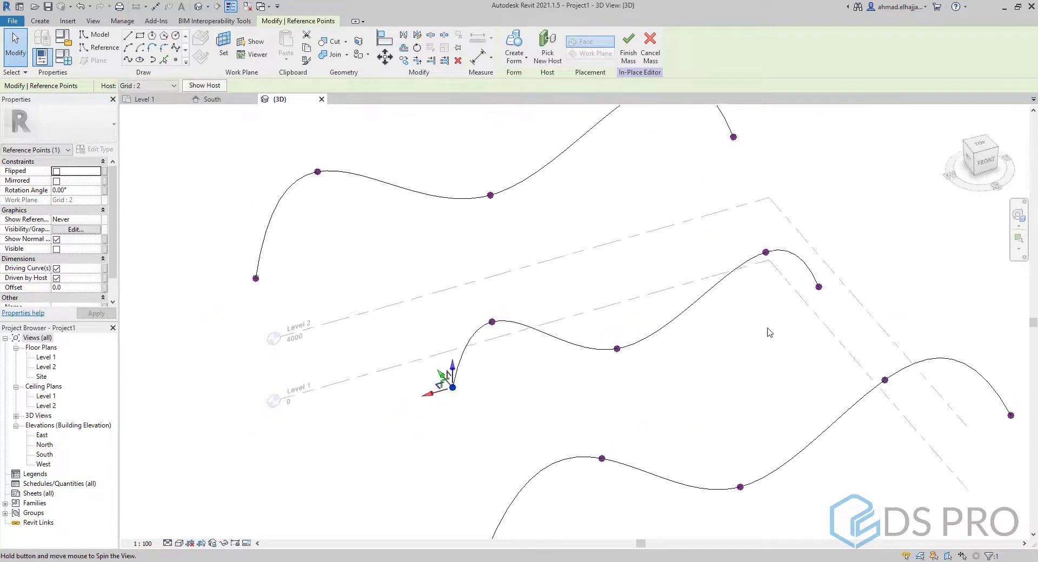
left_click_drag(719, 197, 781, 301)
left_click(763, 255)
left_click_drag(744, 263, 694, 278)
left_click_drag(771, 216, 860, 335)
left_click_drag(797, 300, 761, 310)
left_click(717, 267)
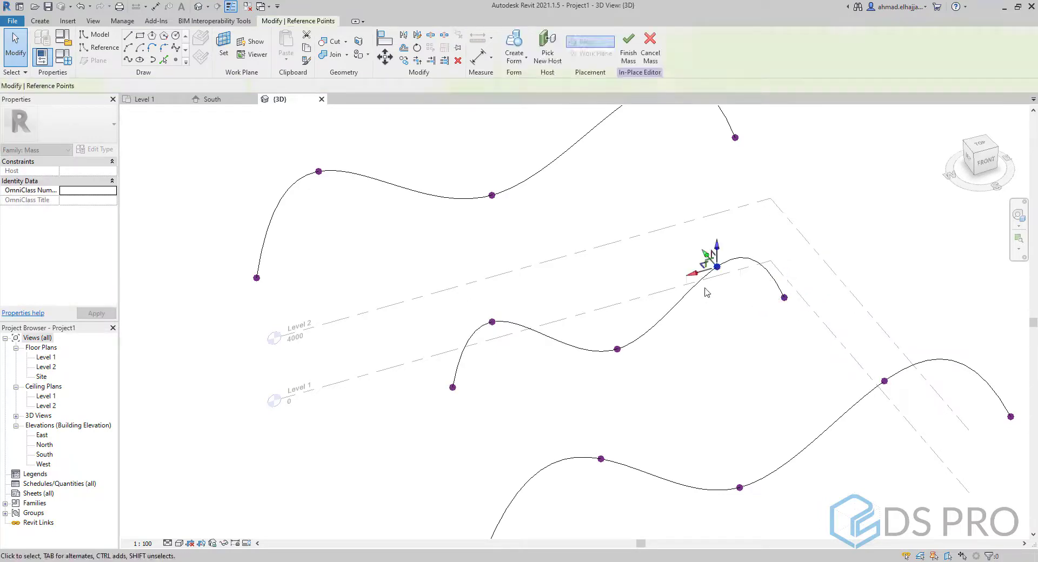
left_click_drag(715, 249, 683, 256)
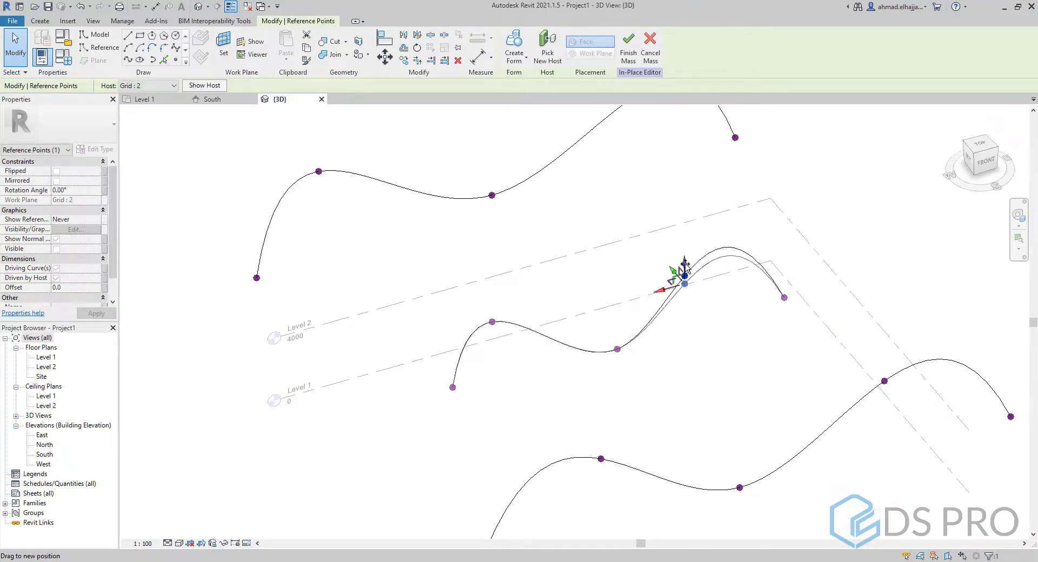
left_click(598, 255)
scroll(574, 287, "down", 3)
middle_click_drag(574, 287, 613, 330, "shift")
Loft the three selected splines into a surface with Create Form and finish the mass.
left_click(613, 328)
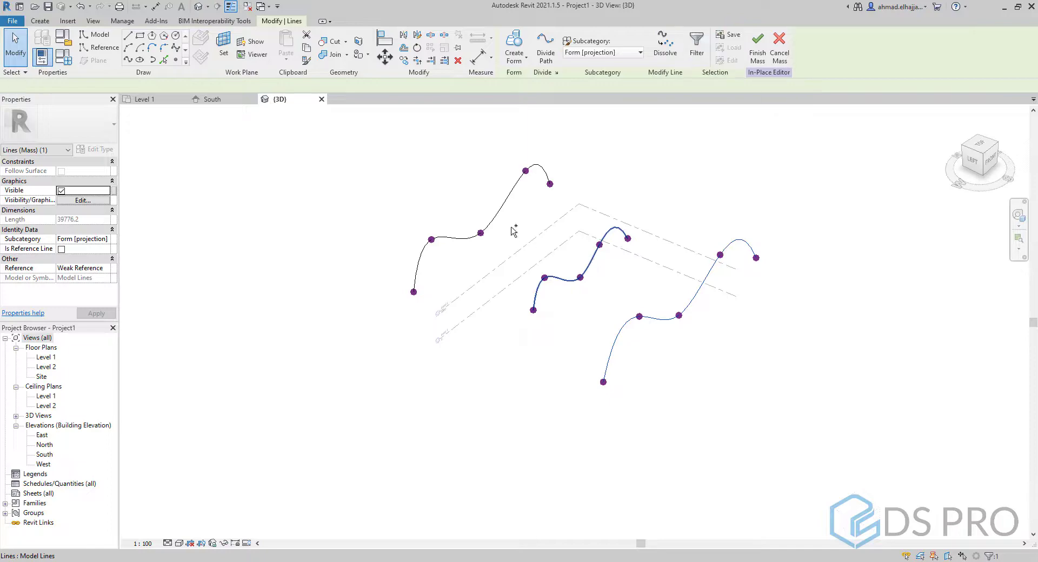
left_click(497, 211, "ctrl")
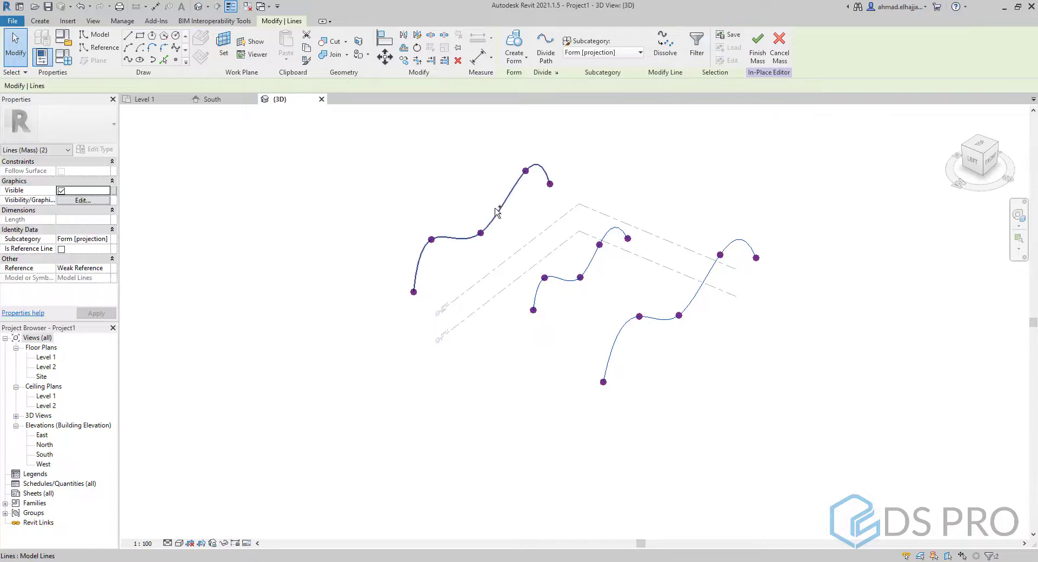
left_click(521, 44)
middle_click_drag(591, 225, 464, 120, "shift")
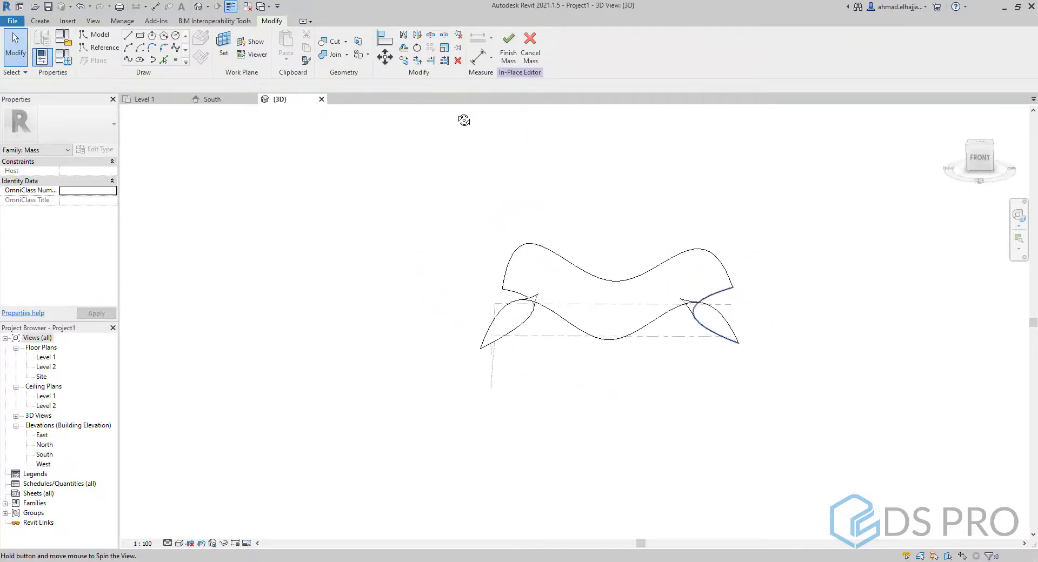
middle_click_drag(505, 203, 405, 271, "shift")
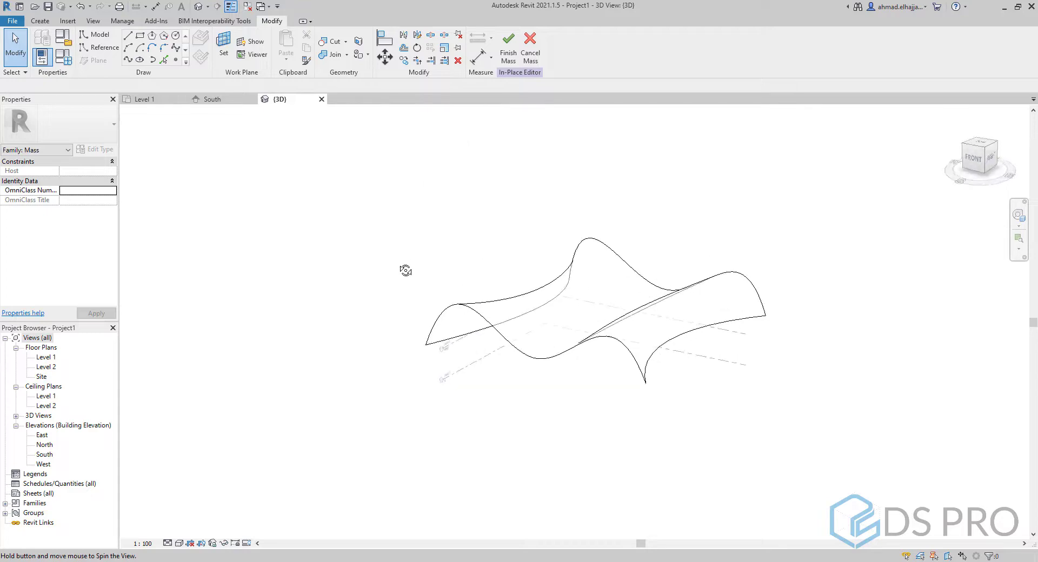
left_click(508, 49)
middle_click_drag(508, 243, 422, 324, "shift")
Switch the visual style to Shaded and orbit around the finished mass.
left_click(179, 543)
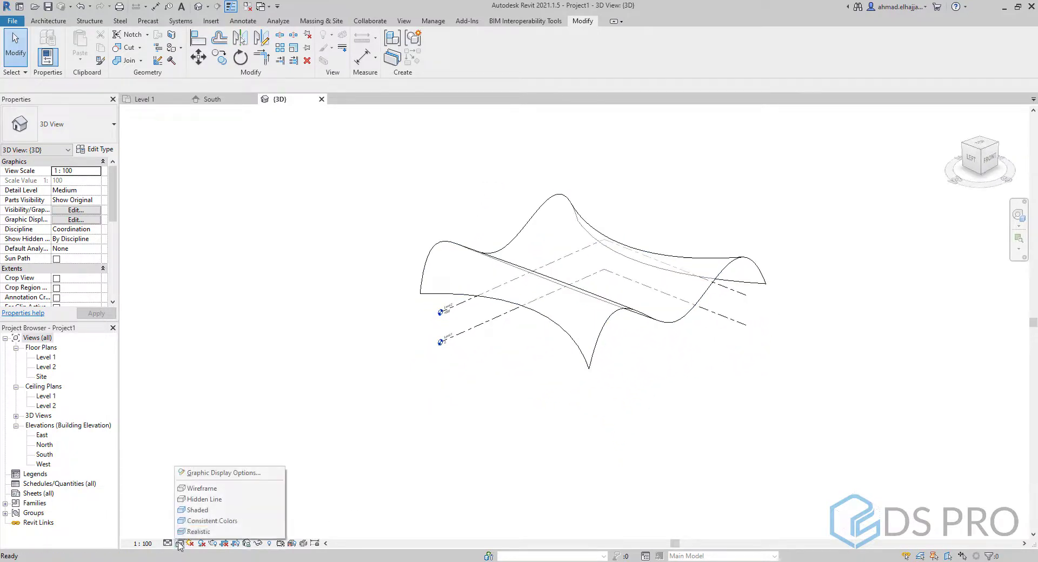
left_click(190, 510)
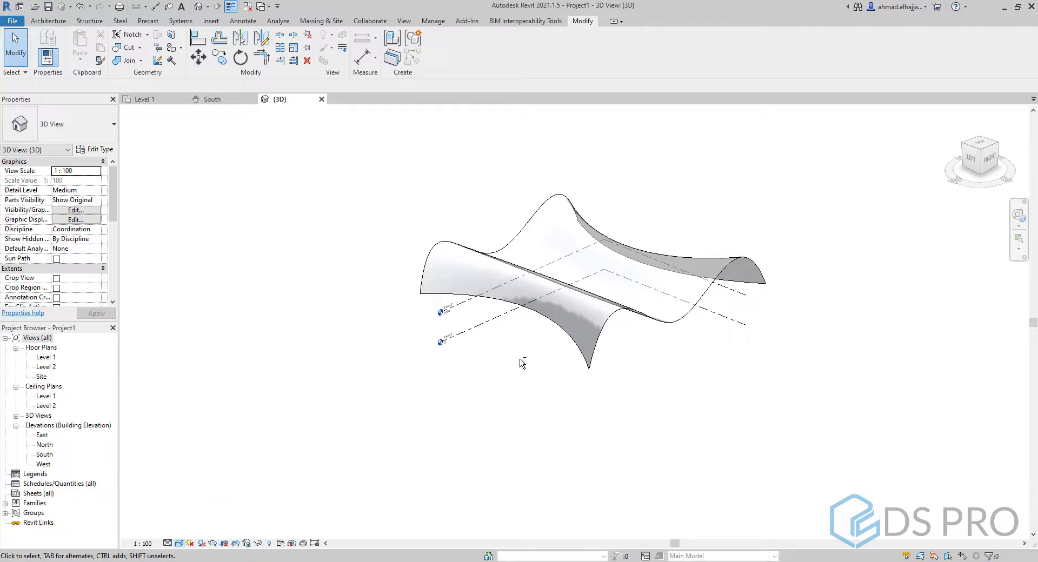
scroll(687, 319, "up", 3)
left_click(670, 305)
middle_click_drag(758, 393, 271, 225, "shift")
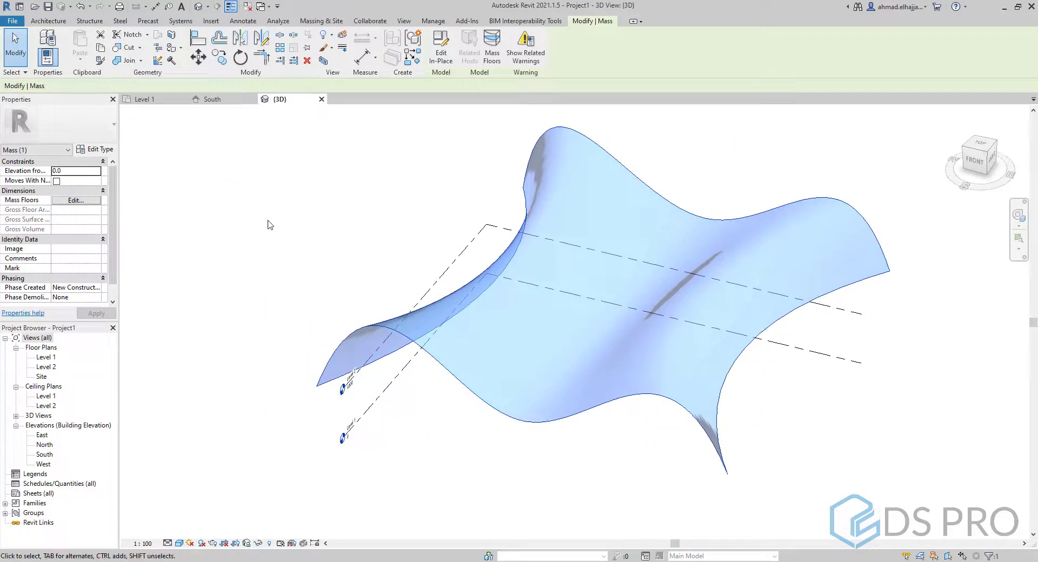
left_click(271, 225)
middle_click_drag(341, 232, 508, 262, "shift")
left_click(67, 23)
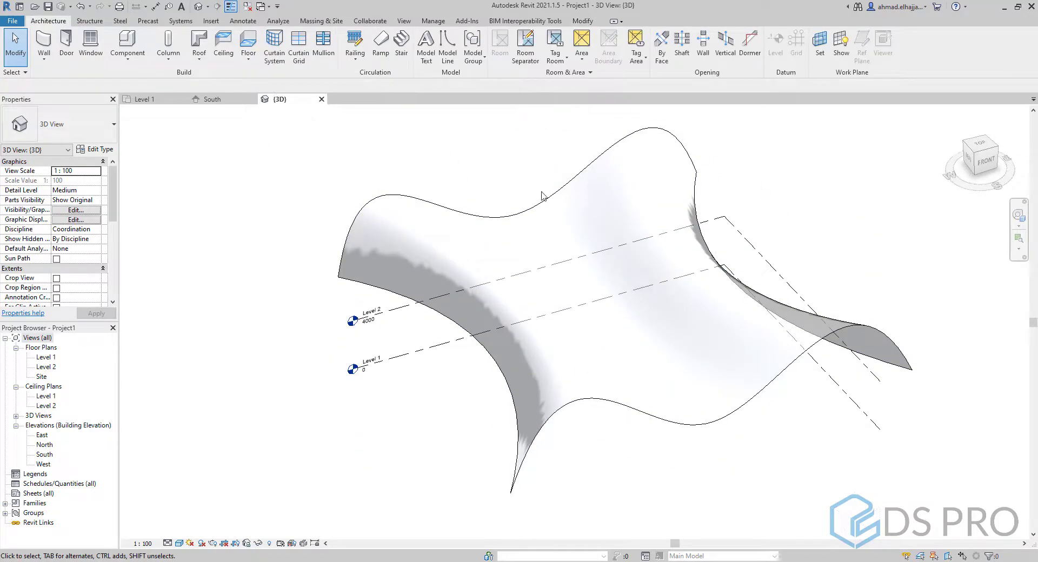
middle_click_drag(543, 196, 442, 182)
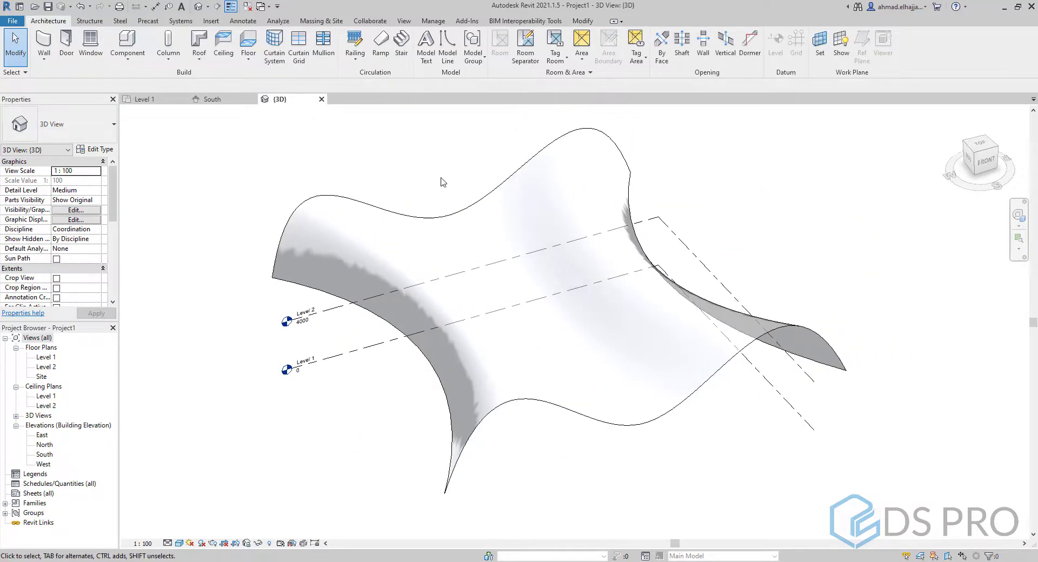
Duplicate the curtain system type and name the copy '1500 x 1500mm'.
left_click(274, 54)
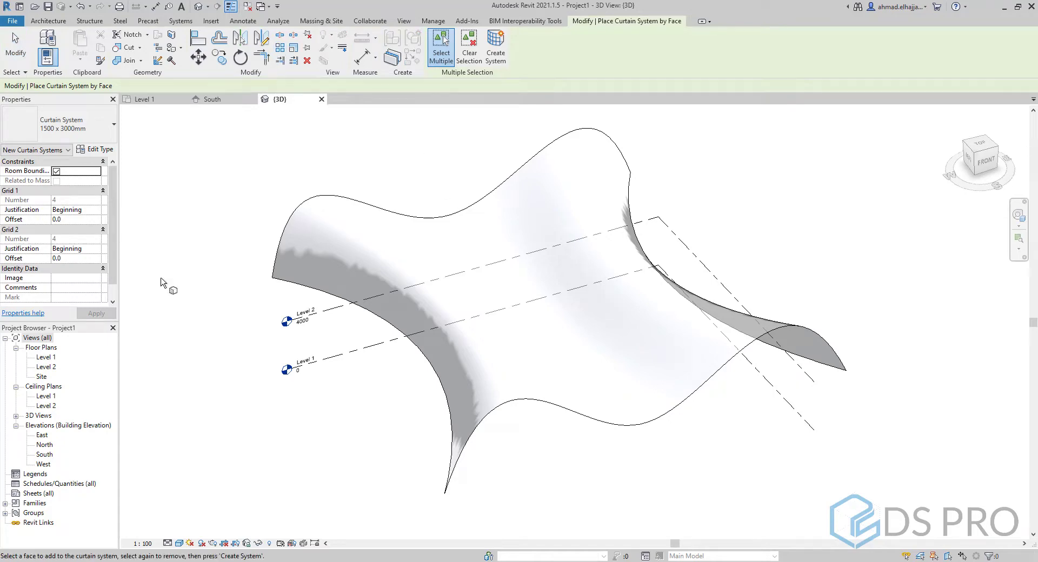
left_click(102, 150)
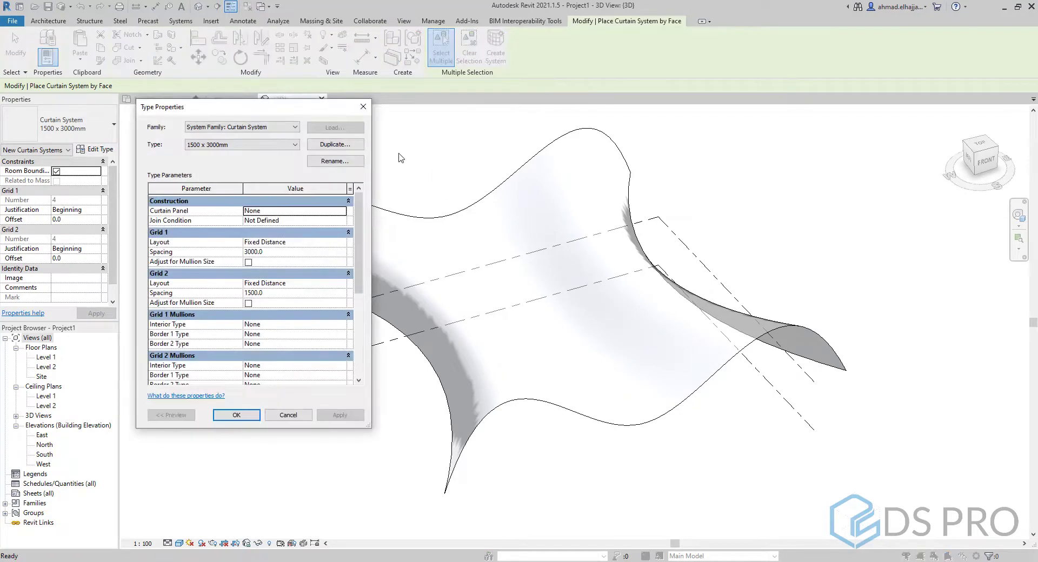
left_click(335, 144)
left_click(254, 290)
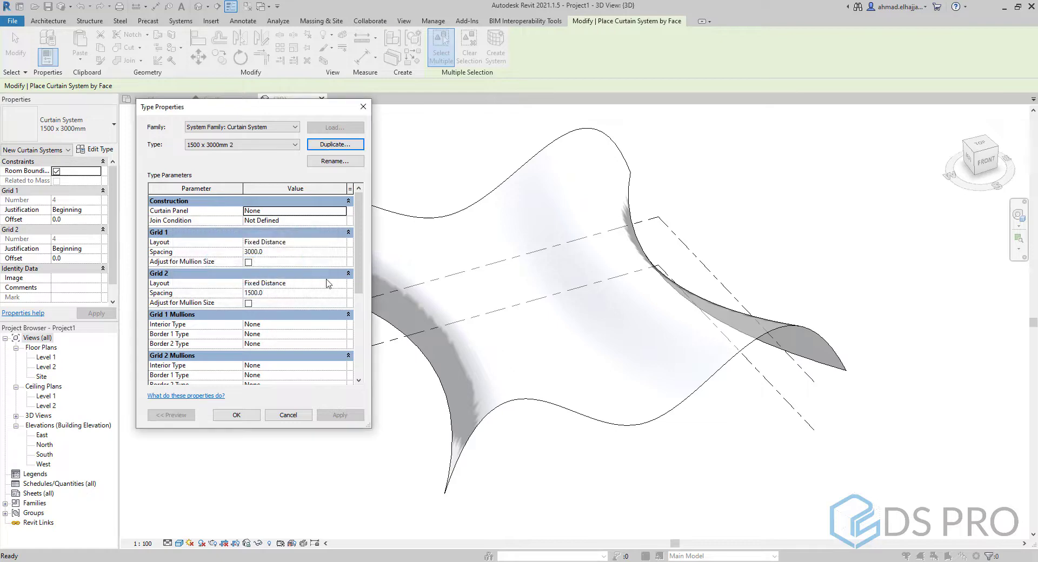
left_click(334, 161)
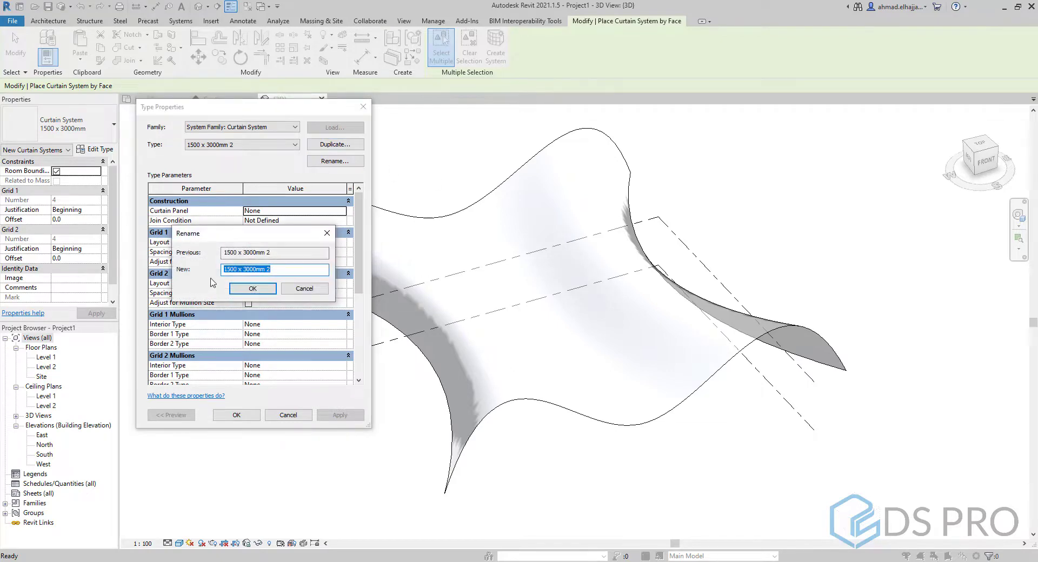
left_click(255, 290)
left_click(323, 161)
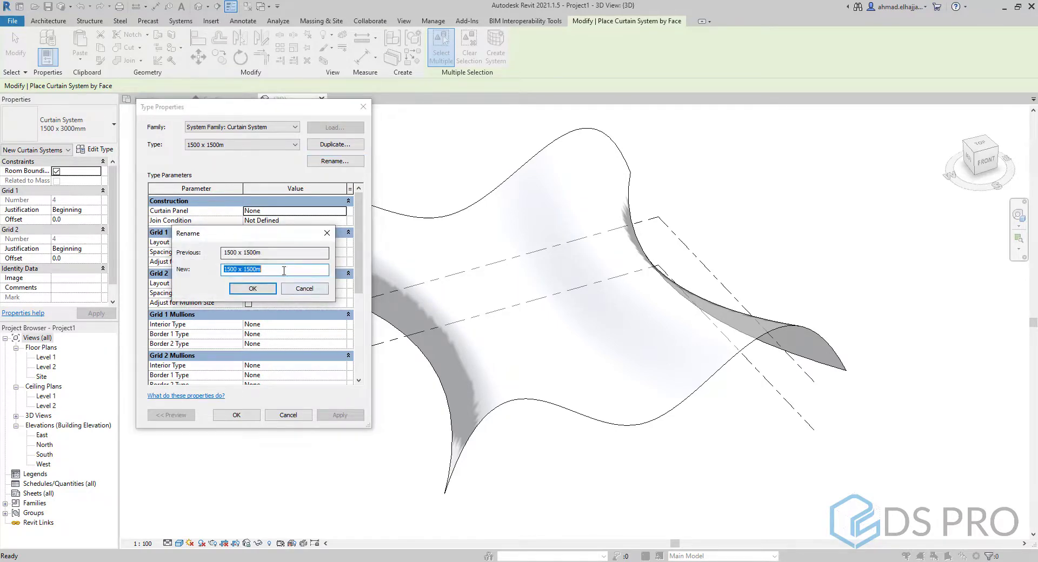
left_click(255, 291)
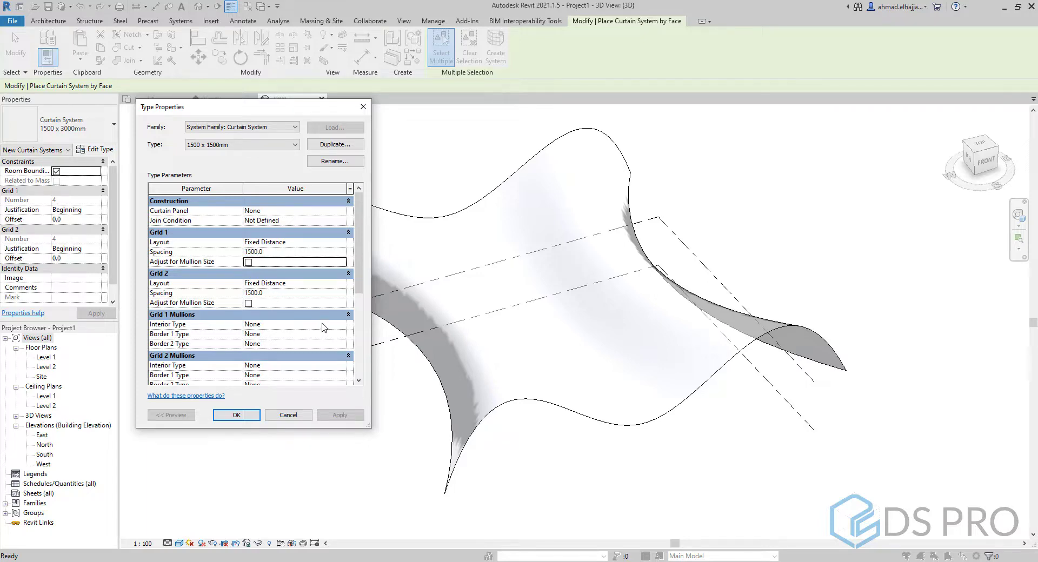
Set Grid 1 interior, Border 1 and Border 2 mullions to Circular Mullion 50mm Radius.
left_click(341, 325)
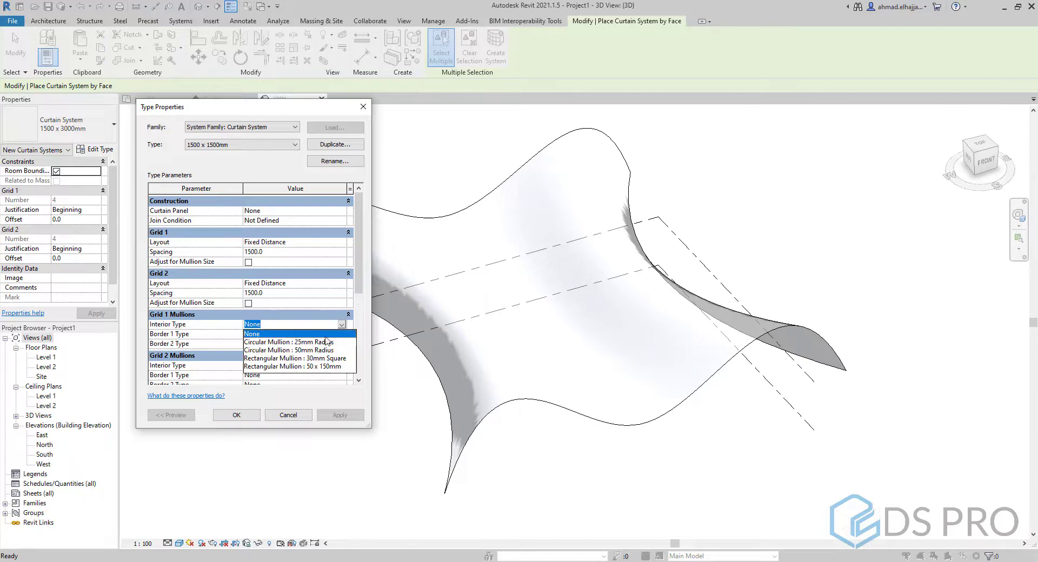
left_click(312, 350)
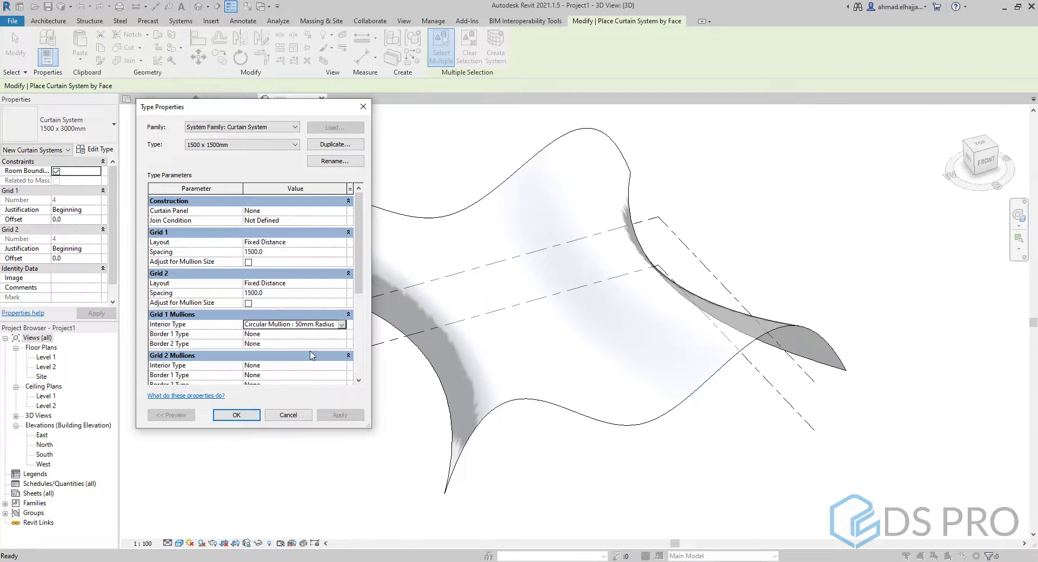
left_click(342, 335)
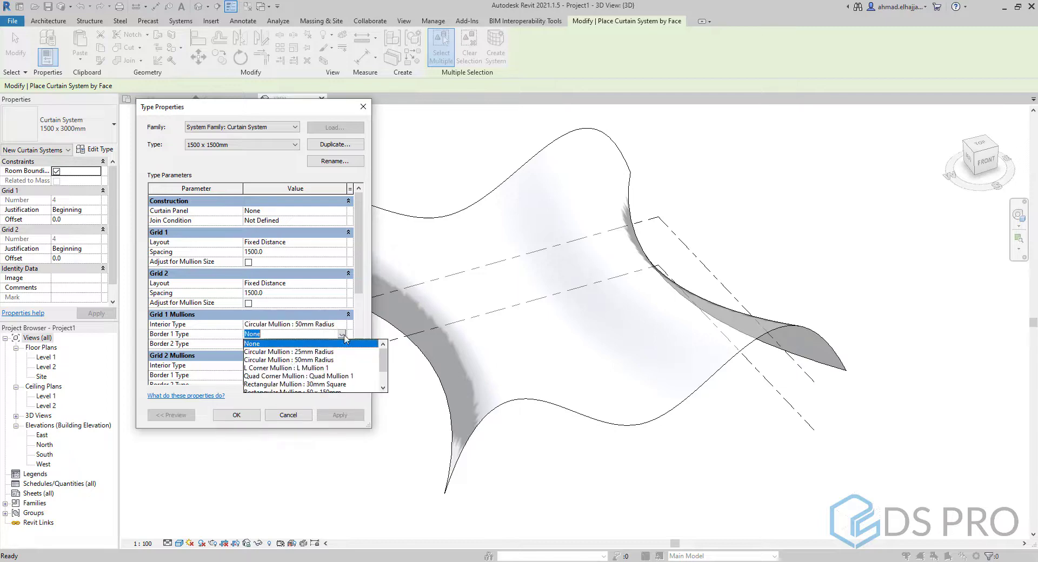
left_click(306, 360)
left_click(342, 344)
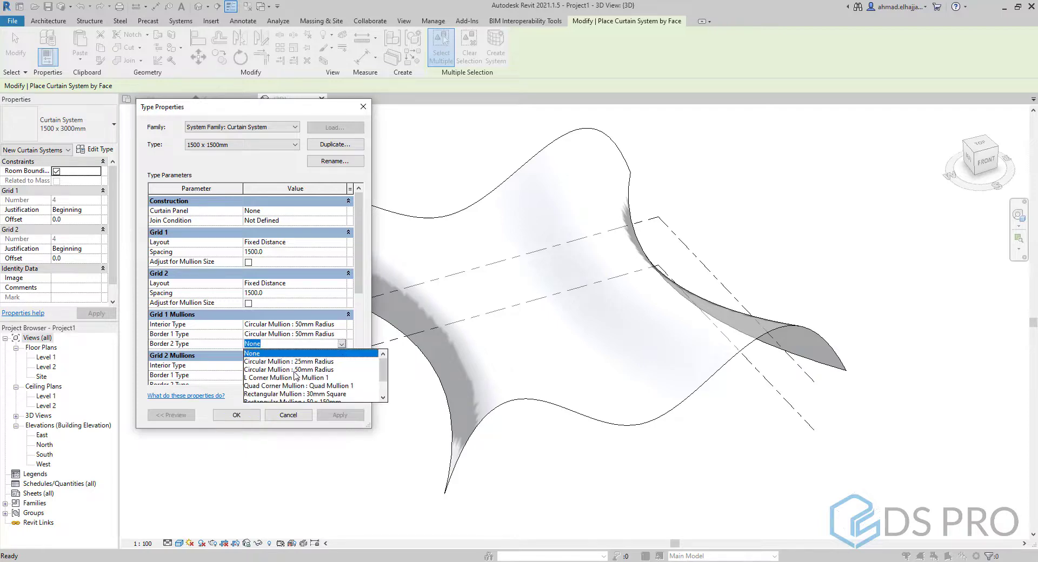
left_click(295, 369)
Set Grid 2 interior, Border 1 and Border 2 mullions to Circular Mullion 50mm Radius.
scroll(298, 370, "down", 2)
left_click(342, 323)
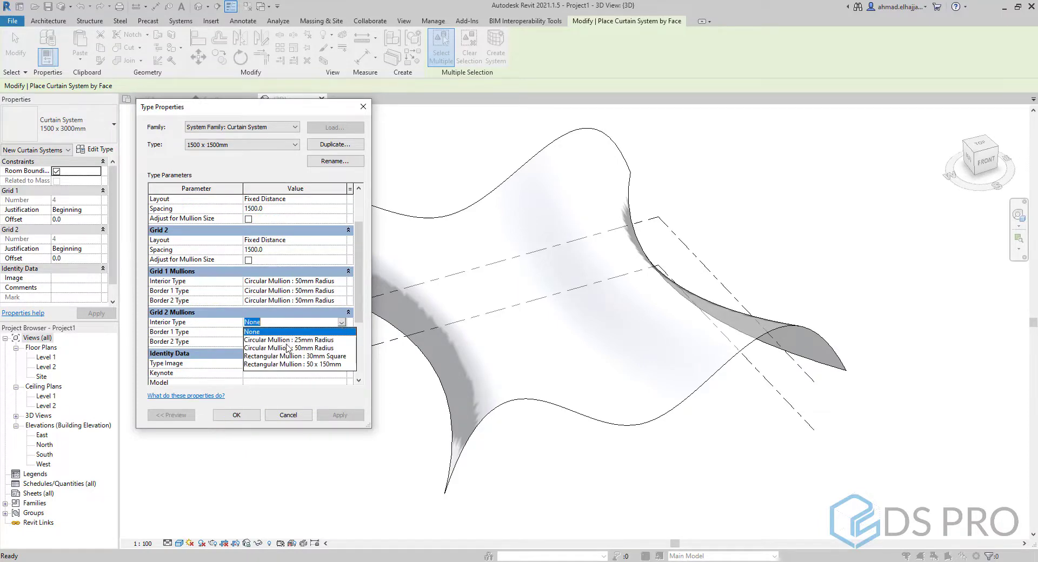
left_click(302, 351)
left_click(341, 332)
left_click(324, 358)
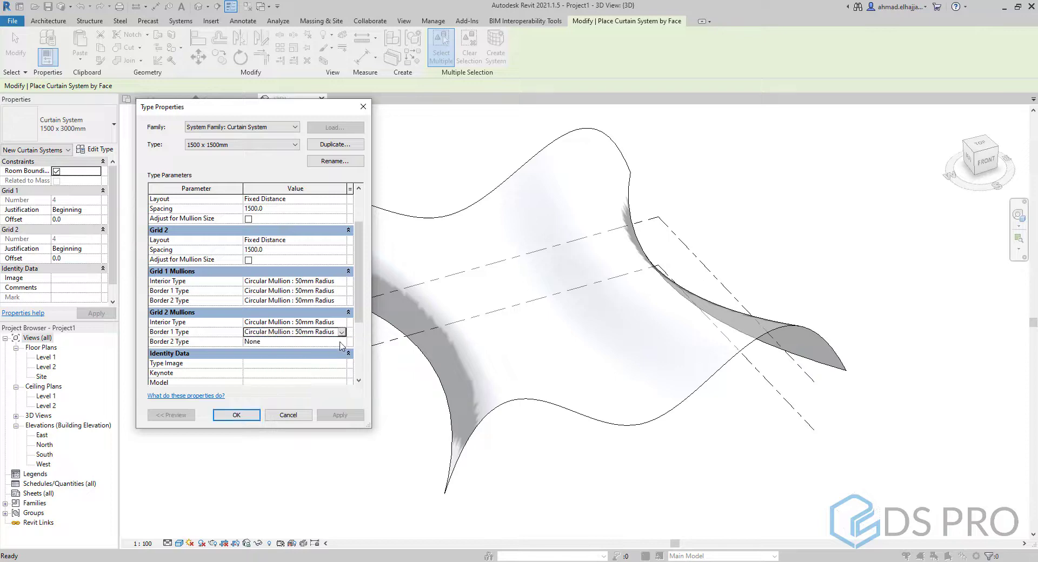
left_click(342, 342)
left_click(315, 367)
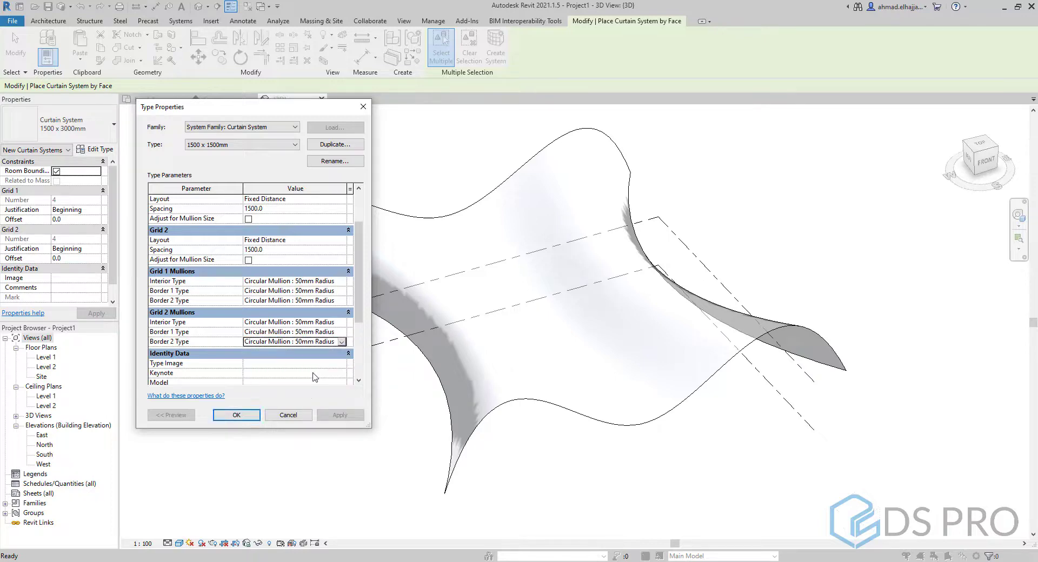
Apply the 1500 x 1500mm type and create the curtain system on the wavy mass face.
left_click(244, 414)
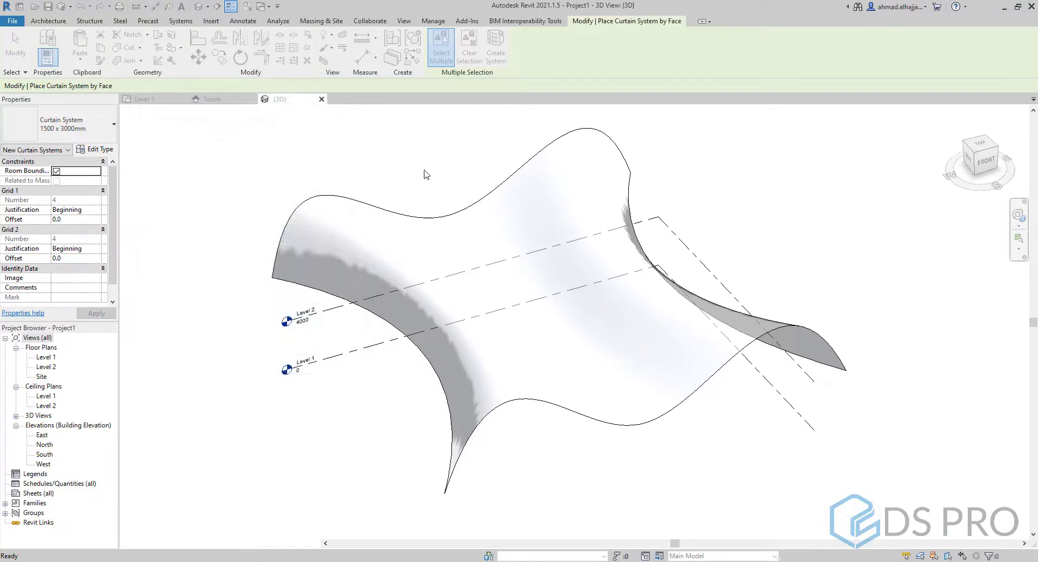
left_click(485, 220)
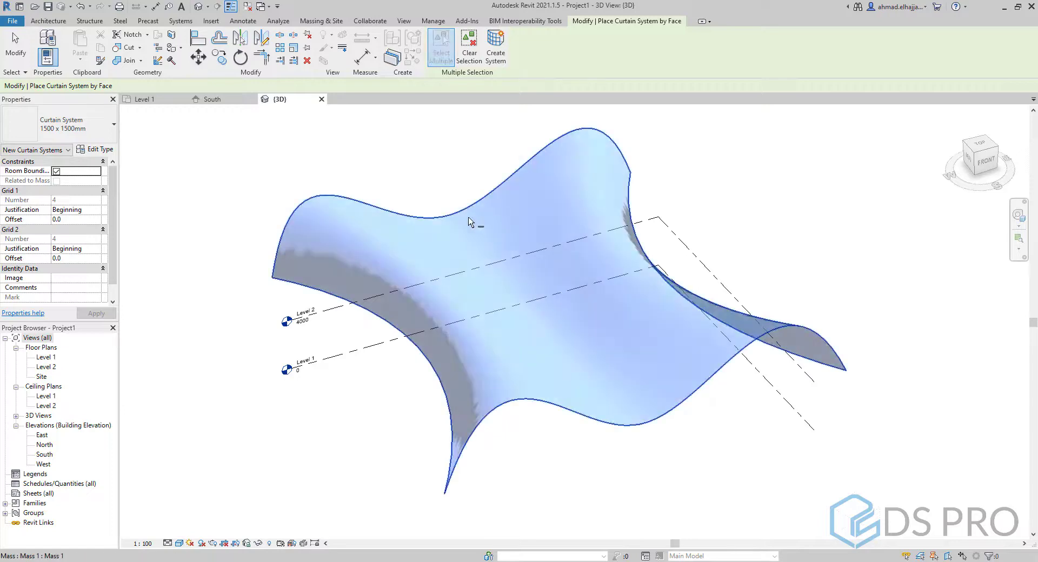
middle_click_drag(458, 227, 491, 97, "shift")
left_click(495, 44)
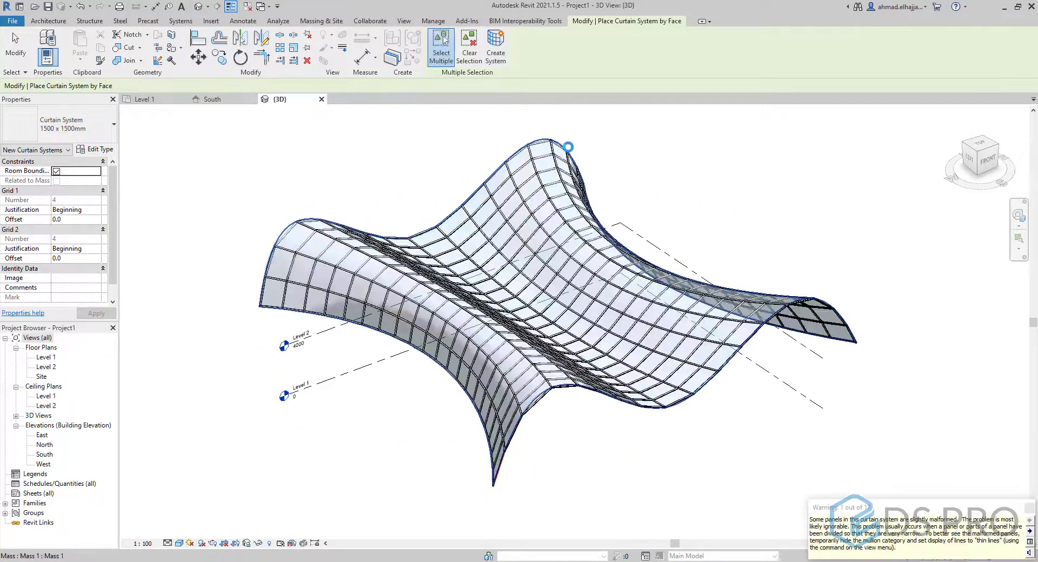
key("Escape")
key("Escape")
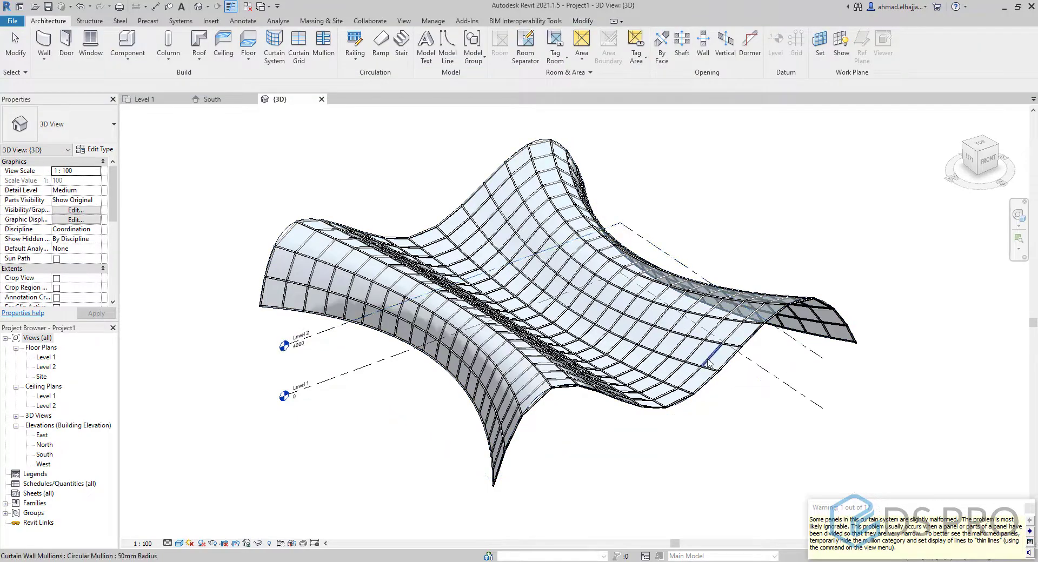
Orbit, zoom and pan around the glazed curtain roof to inspect it from above and below.
middle_click_drag(593, 203, 595, 352, "shift")
scroll(482, 225, "up", 4)
scroll(657, 350, "down", 5)
scroll(652, 338, "up", 5)
scroll(652, 338, "down", 5)
middle_click_drag(741, 424, 454, 190, "shift")
scroll(723, 317, "up", 3)
scroll(718, 343, "down", 5)
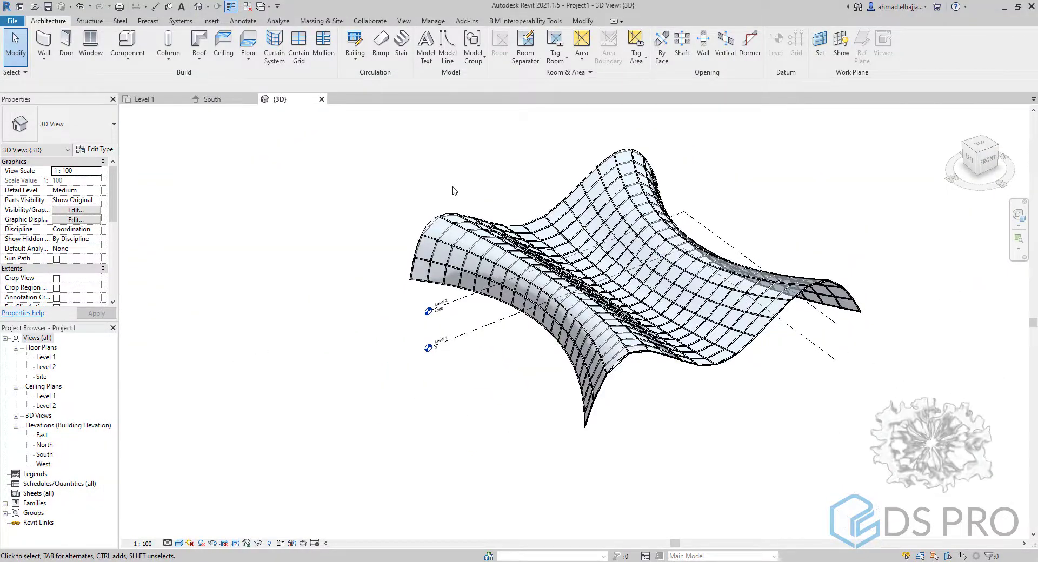
middle_click_drag(546, 193, 456, 194)
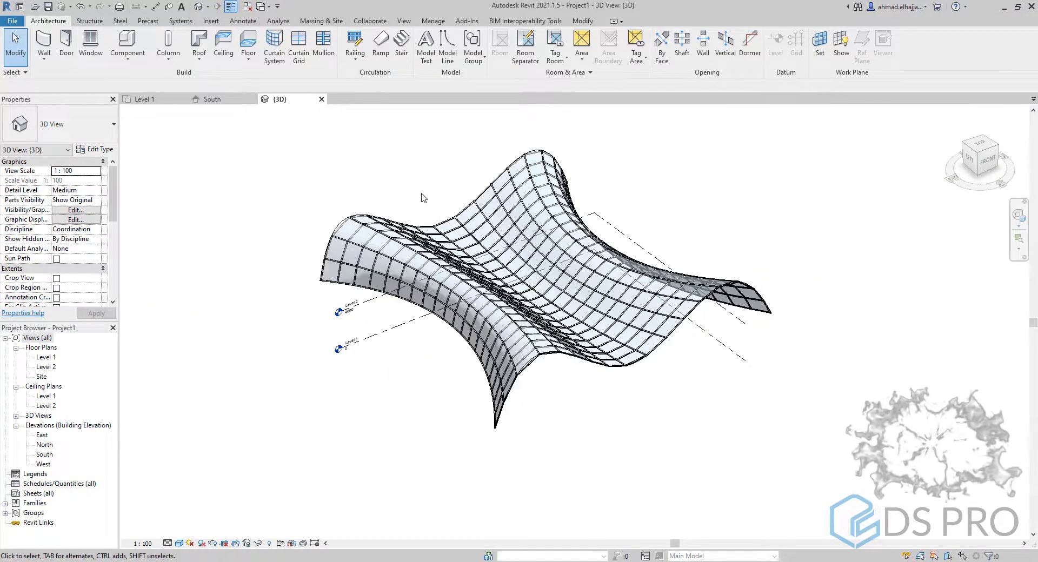